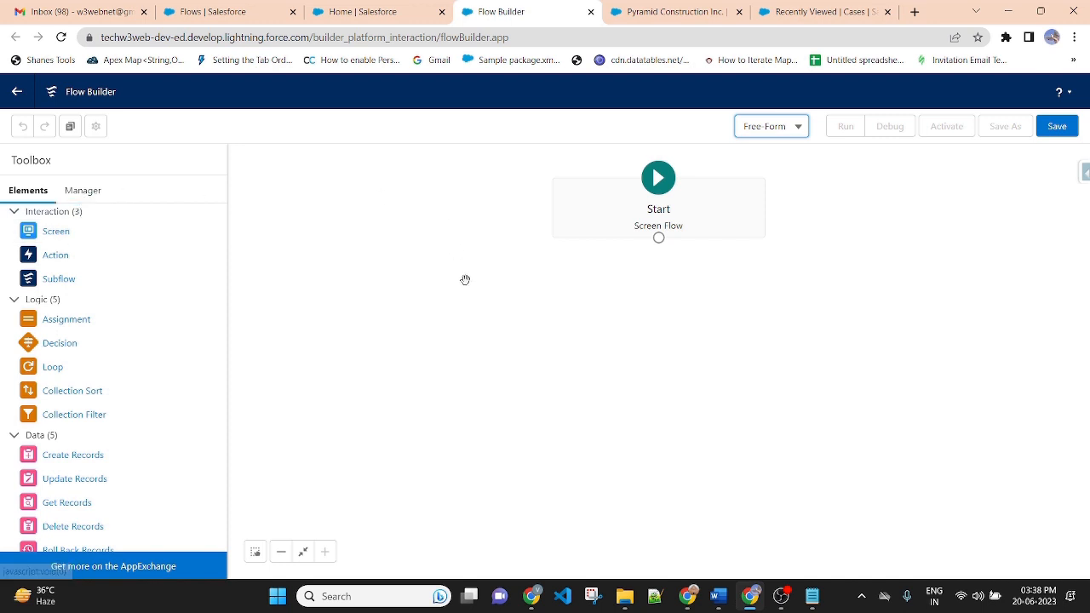
# - Start a new variable resource for the flow with the API name recordId
pyautogui.click(81, 190)
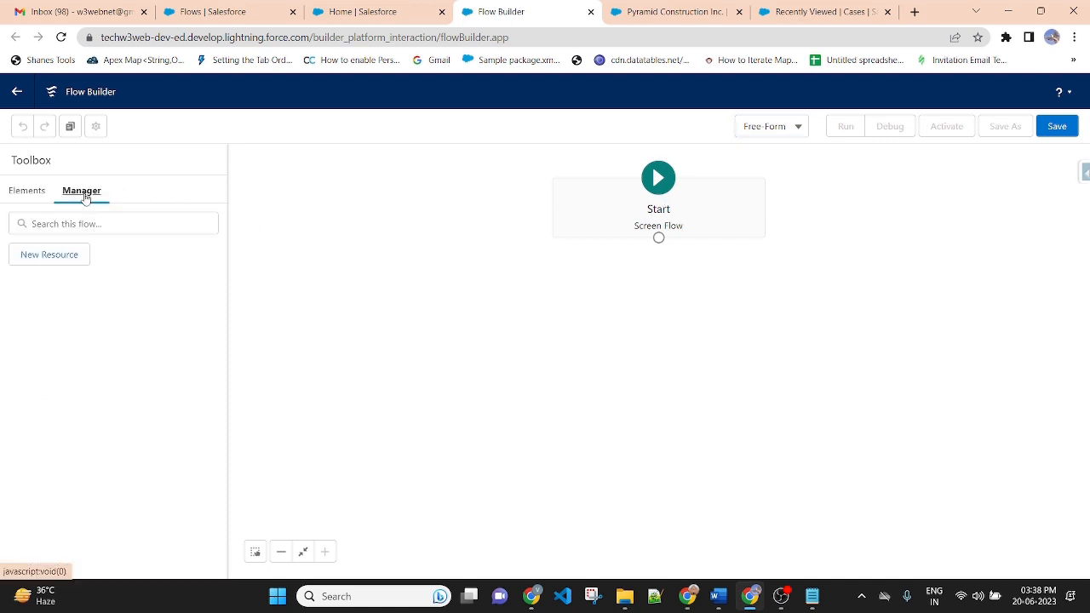
pyautogui.click(58, 224)
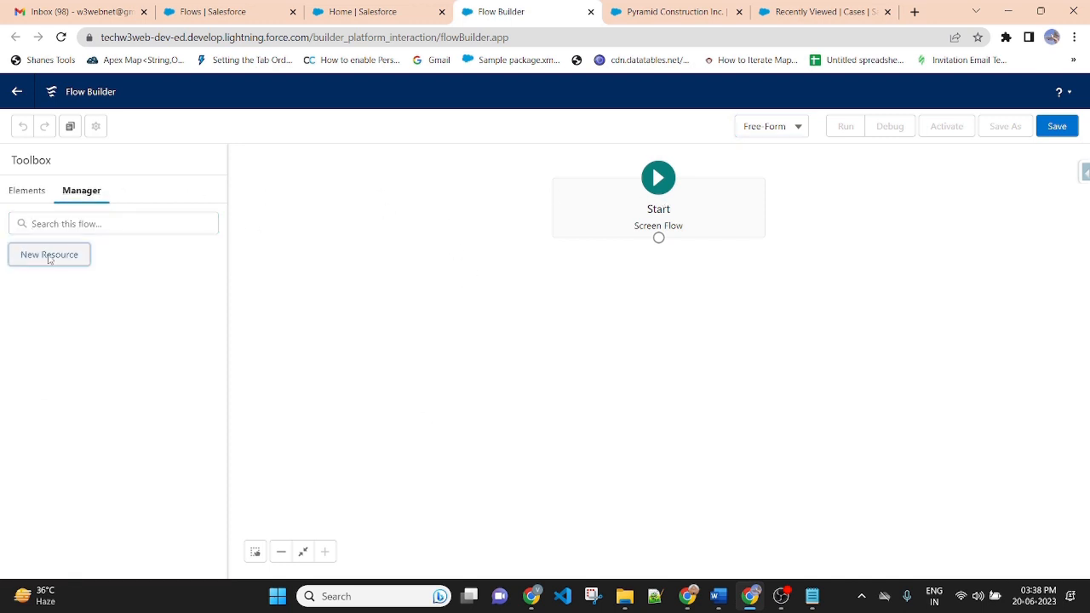
pyautogui.click(49, 254)
pyautogui.click(343, 268)
pyautogui.click(311, 298)
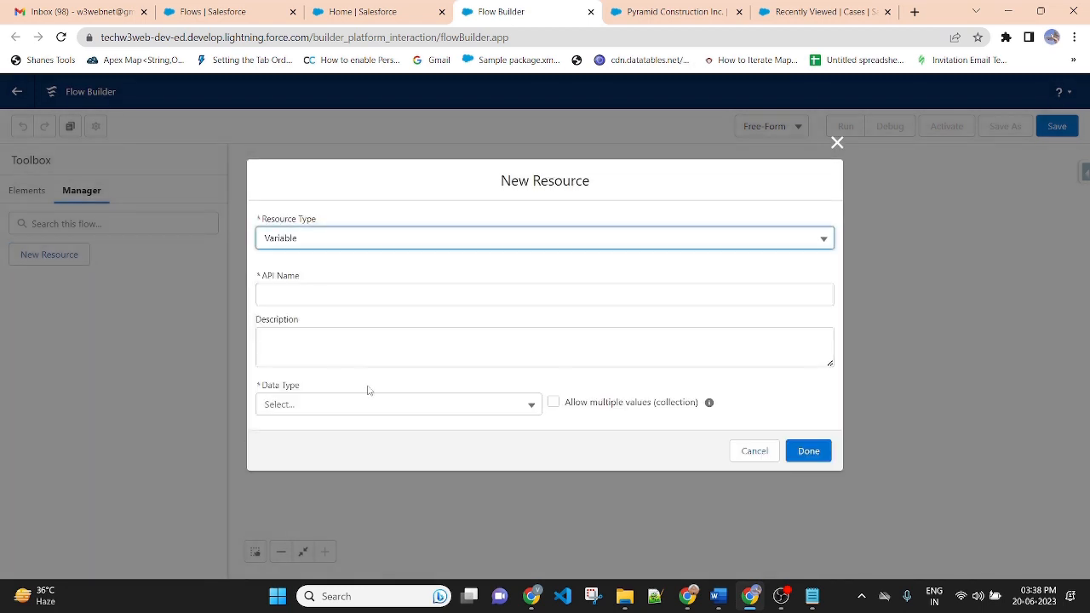
pyautogui.click(308, 304)
pyautogui.write('record')
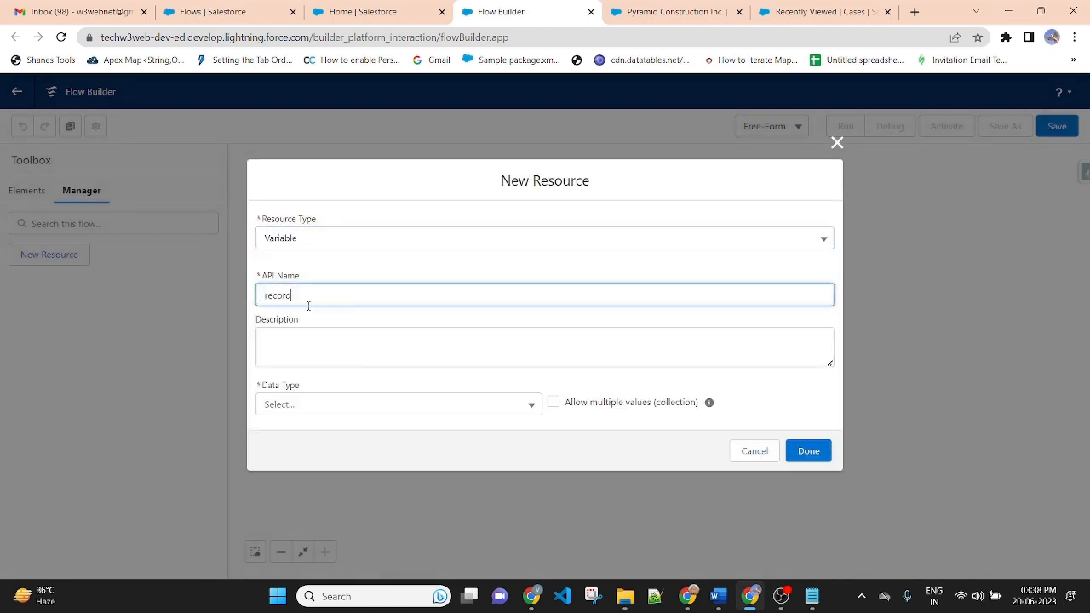
pyautogui.write('Id')
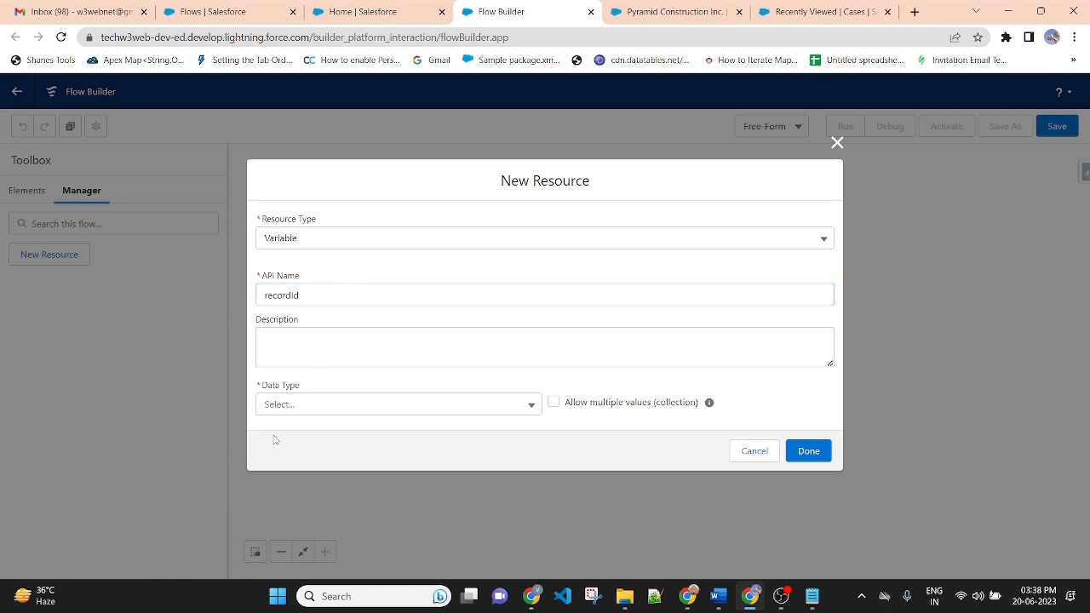
# - Give the recordId variable the Text data type, make it available for input, and finish creating it
pyautogui.click(322, 406)
pyautogui.click(322, 213)
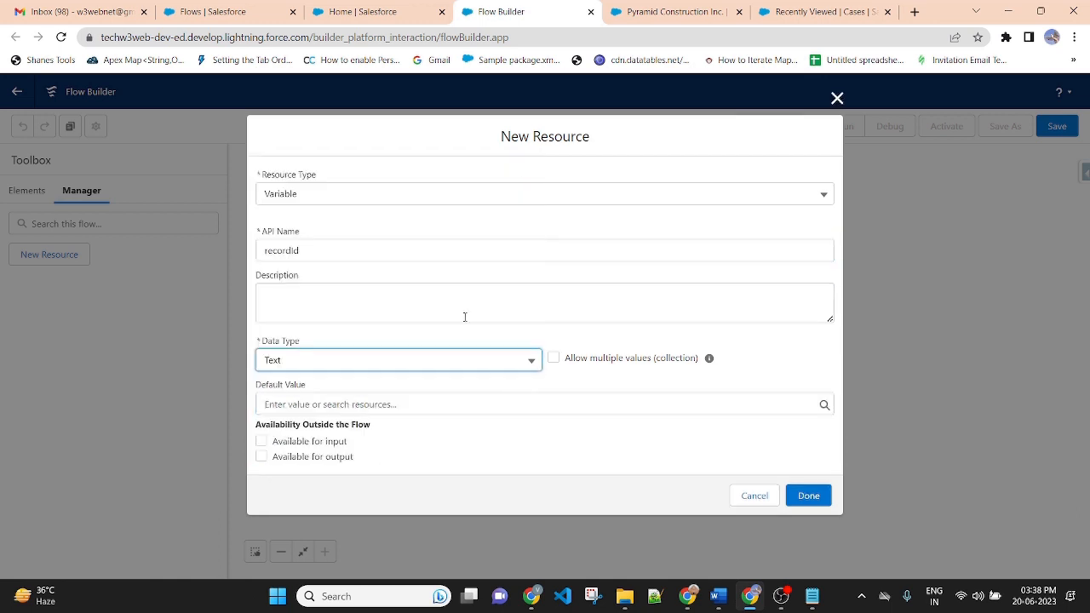
pyautogui.click(261, 441)
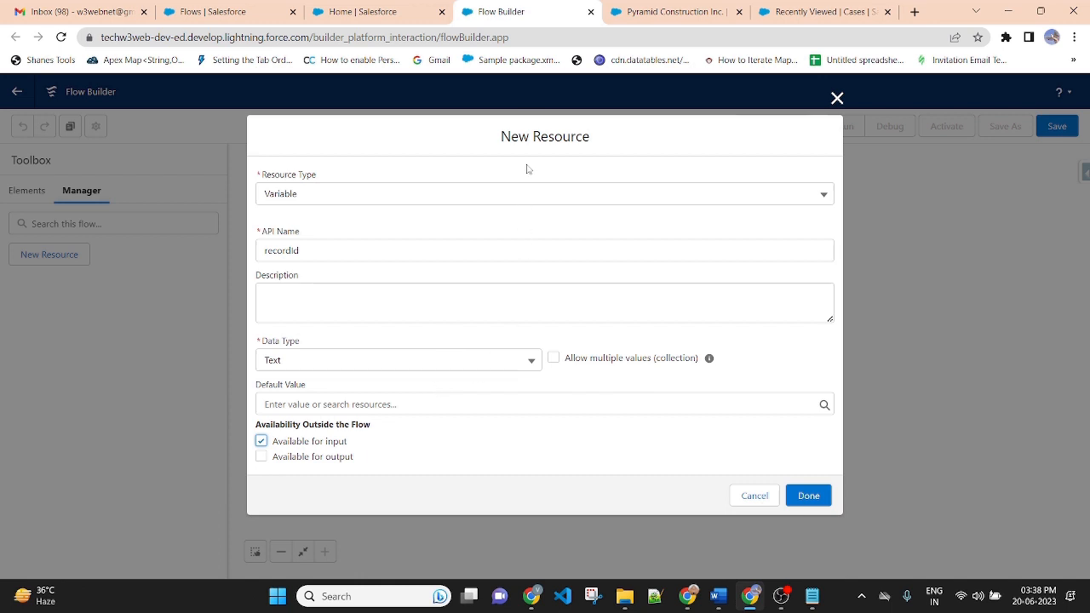
pyautogui.click(821, 493)
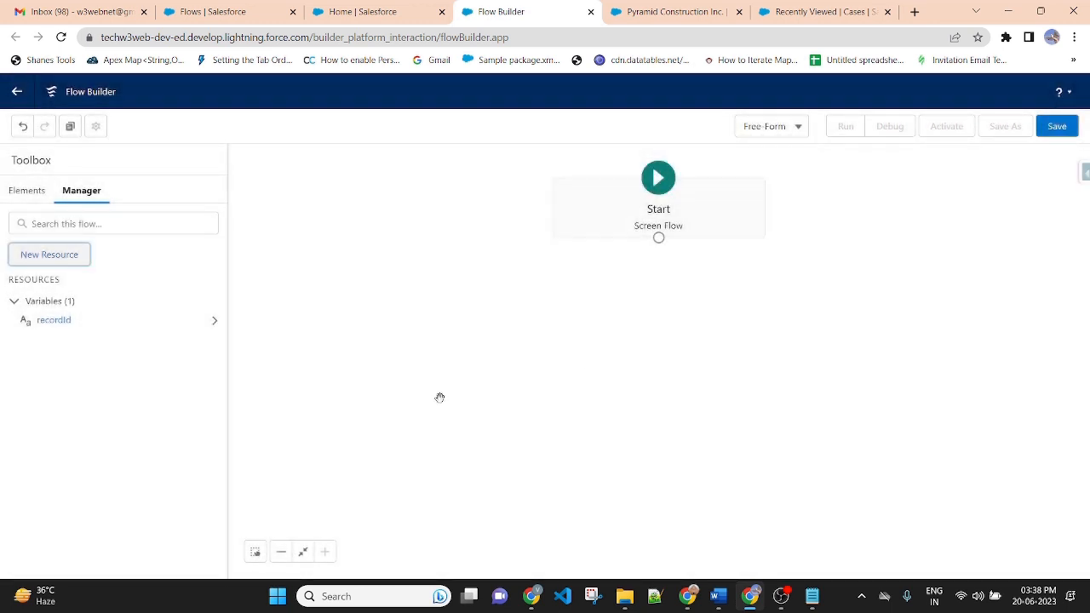
# - Add a Screen element to the canvas below Start, with caseDetails as its label and API name
pyautogui.click(31, 193)
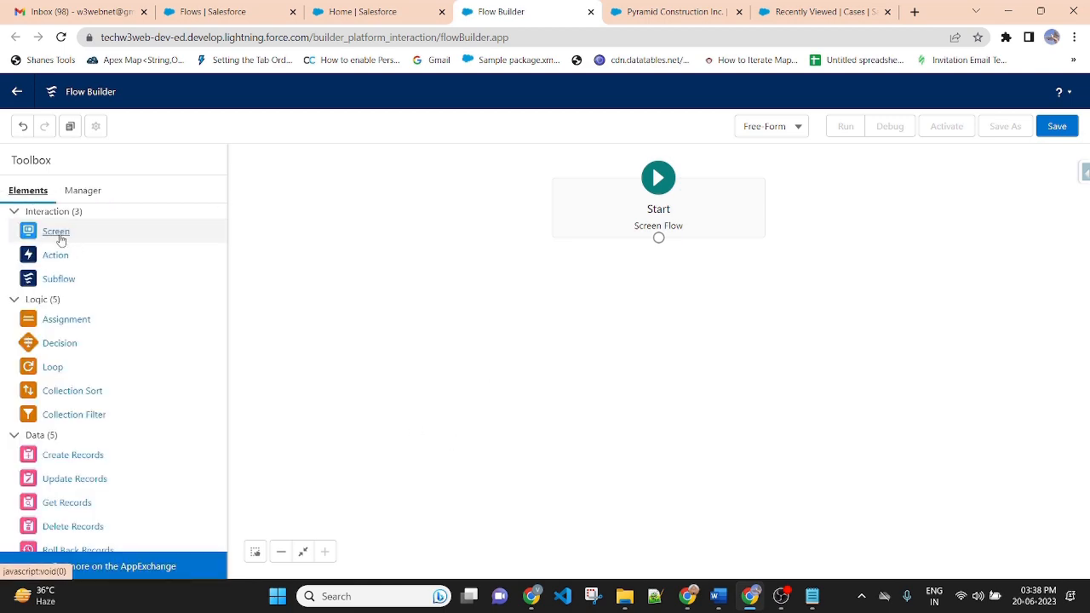
pyautogui.moveTo(59, 236); pyautogui.dragTo(731, 321)
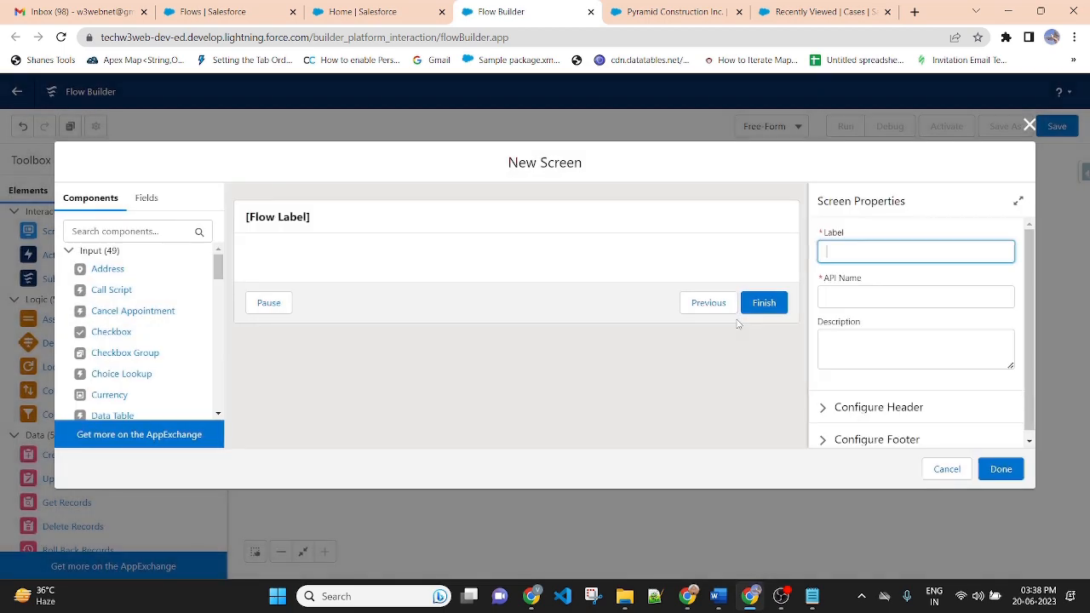
pyautogui.click(313, 222)
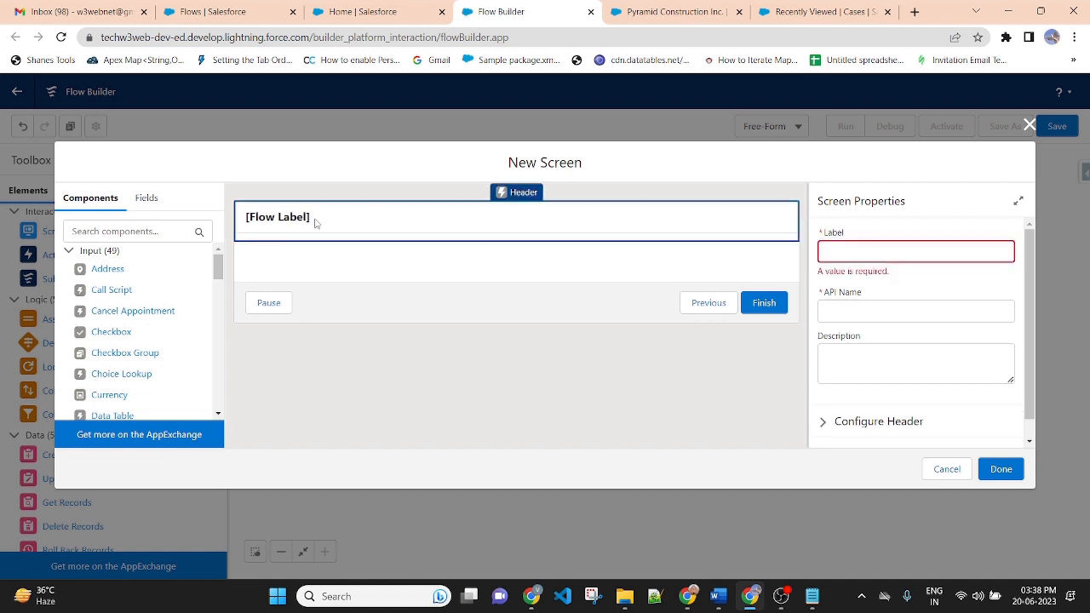
pyautogui.click(860, 259)
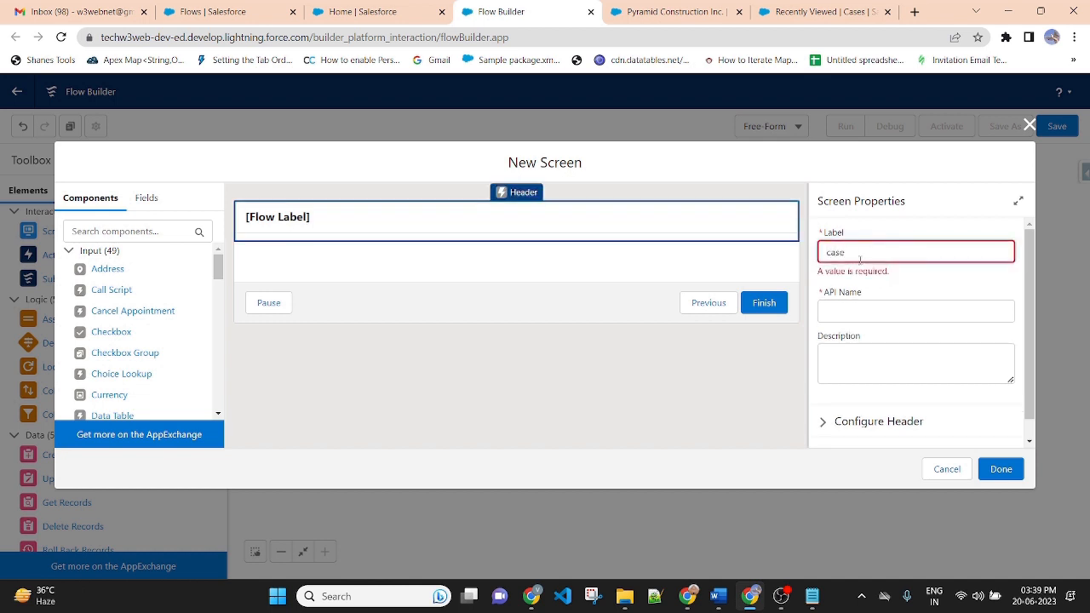
pyautogui.click(613, 372)
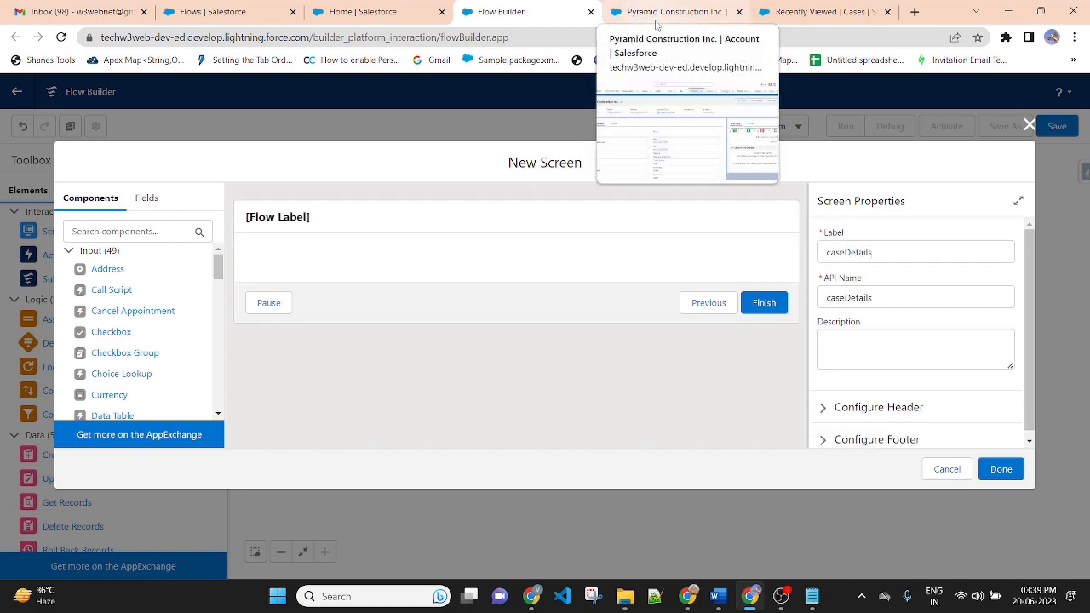
# - Open a new case form from the Cases list in the Sales app and examine its fields
pyautogui.click(358, 12)
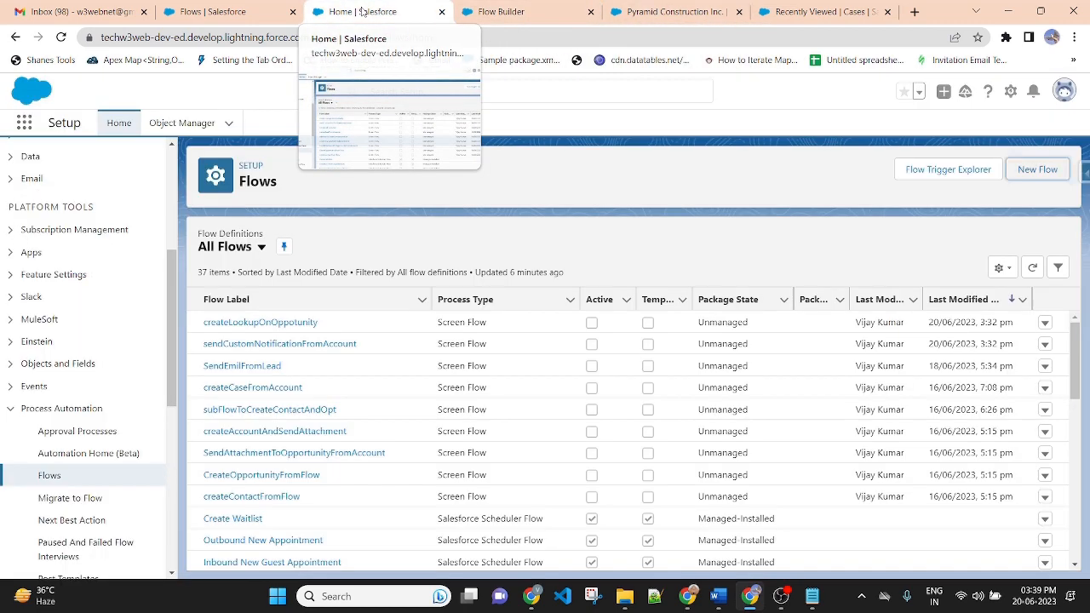
pyautogui.click(688, 14)
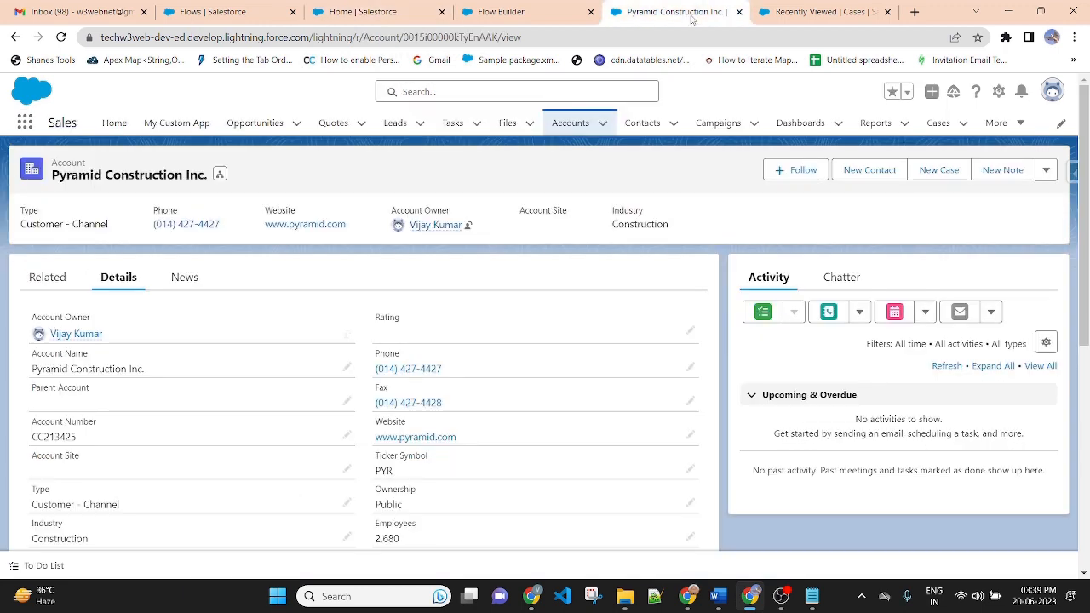
pyautogui.click(957, 125)
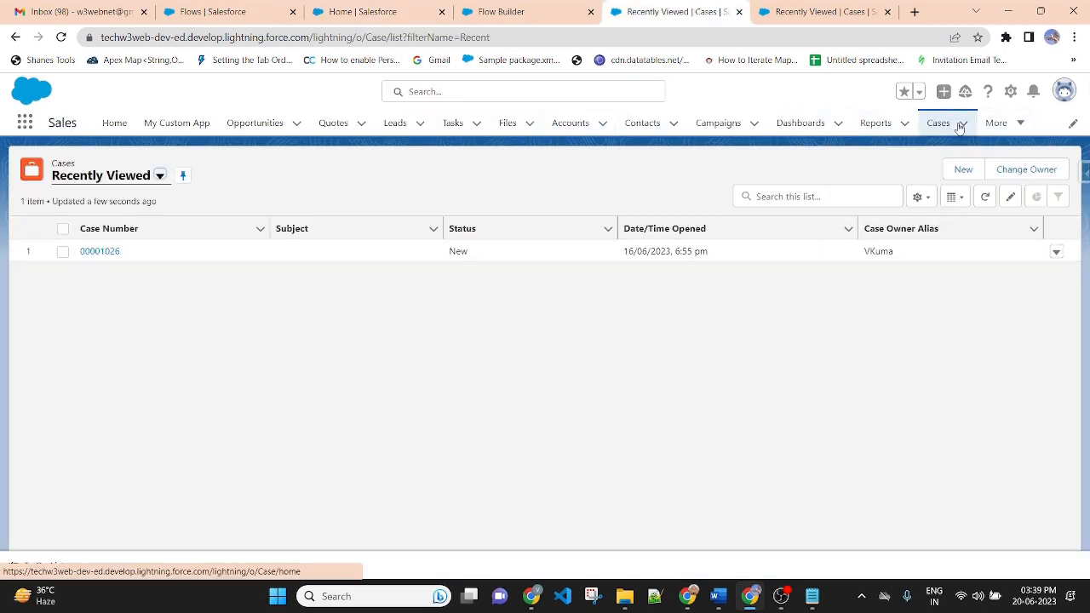
pyautogui.click(959, 171)
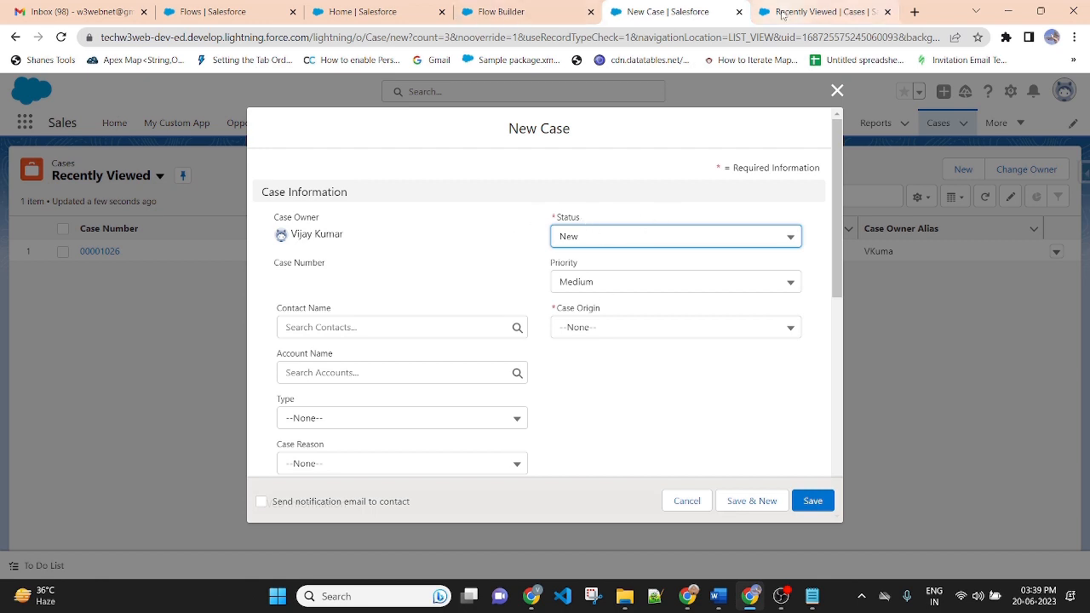
# - Return to Flow Builder and add a Picklist component to the caseDetails screen
pyautogui.click(519, 11)
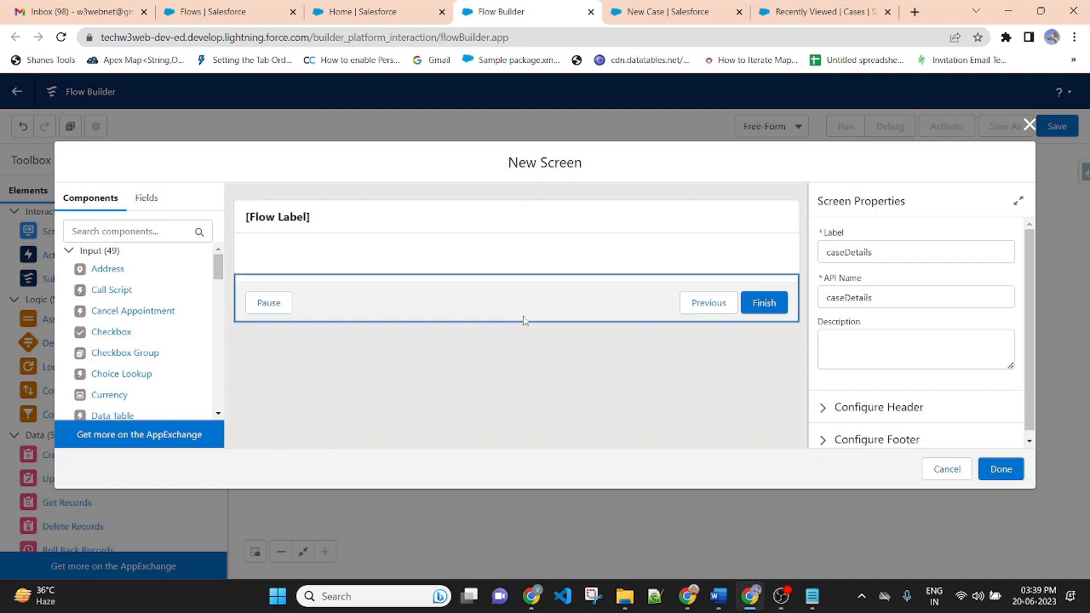
pyautogui.click(122, 232)
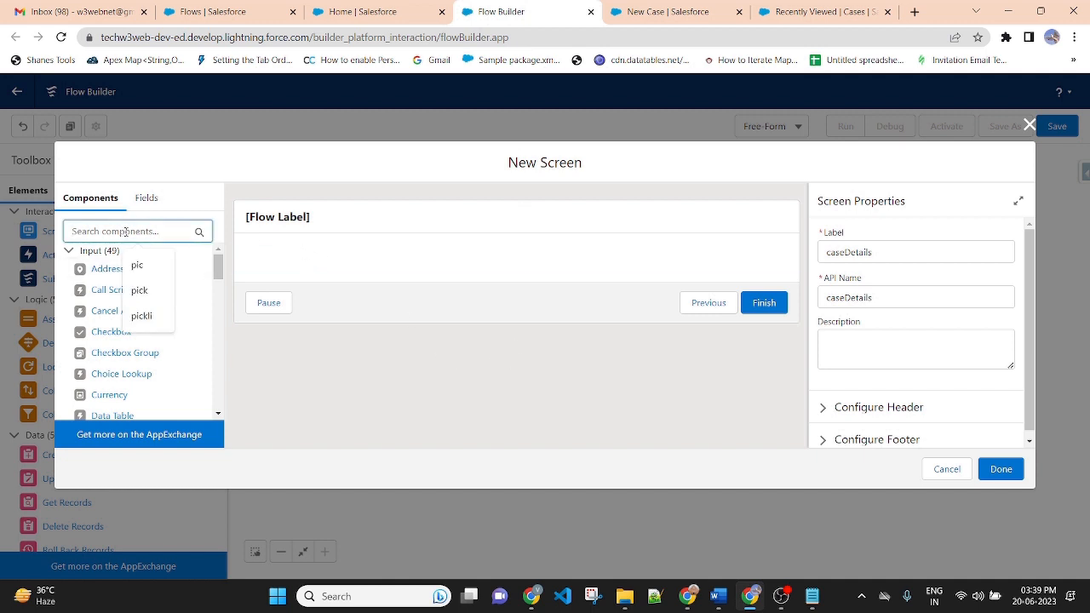
pyautogui.write('pic')
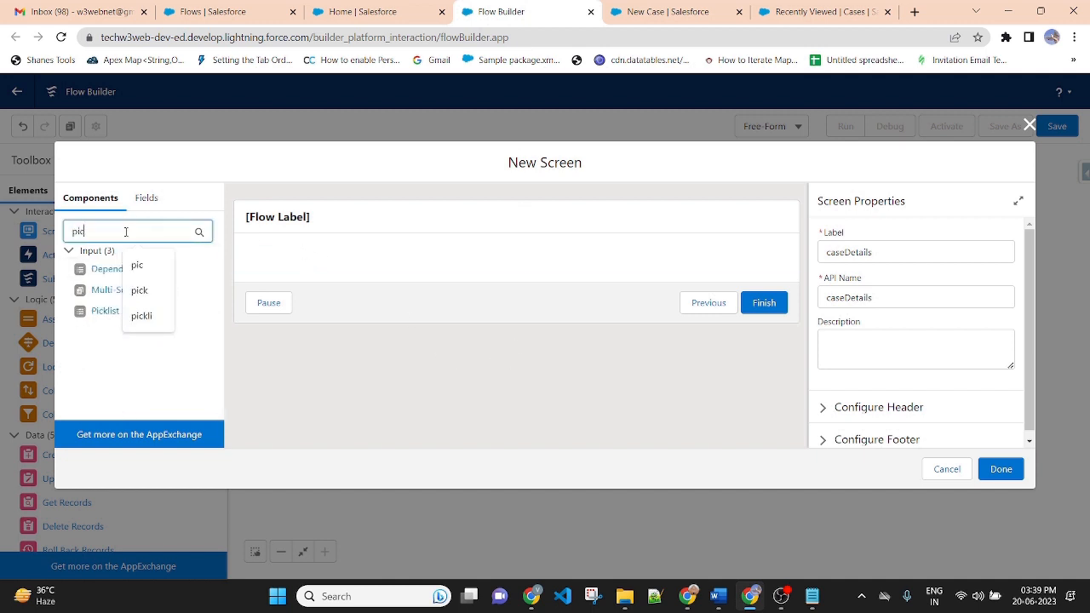
pyautogui.moveTo(105, 311); pyautogui.dragTo(517, 264)
# - Label the picklist Status, copying the field name from the new case form, use Status as API name, and make it required
pyautogui.click(667, 11)
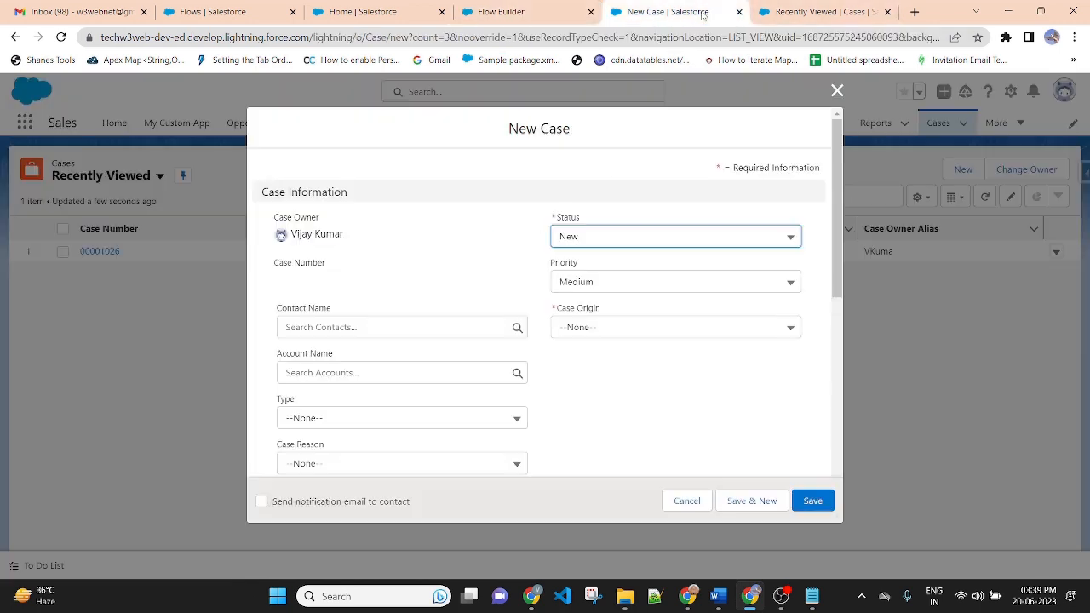
pyautogui.moveTo(560, 221); pyautogui.dragTo(601, 220)
pyautogui.hotkey('ctrl', 'c')
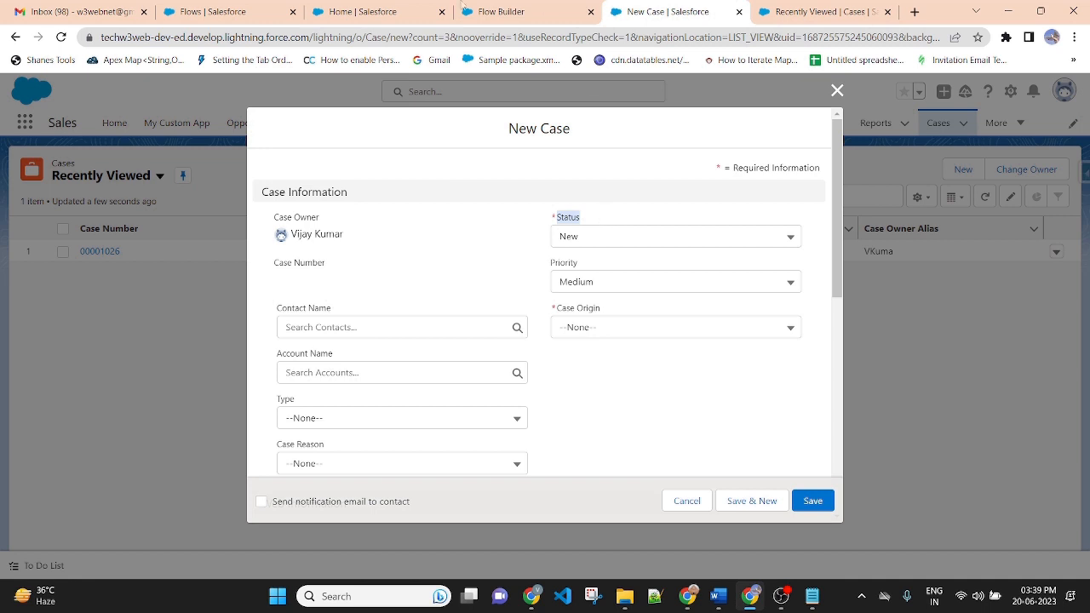
pyautogui.click(498, 11)
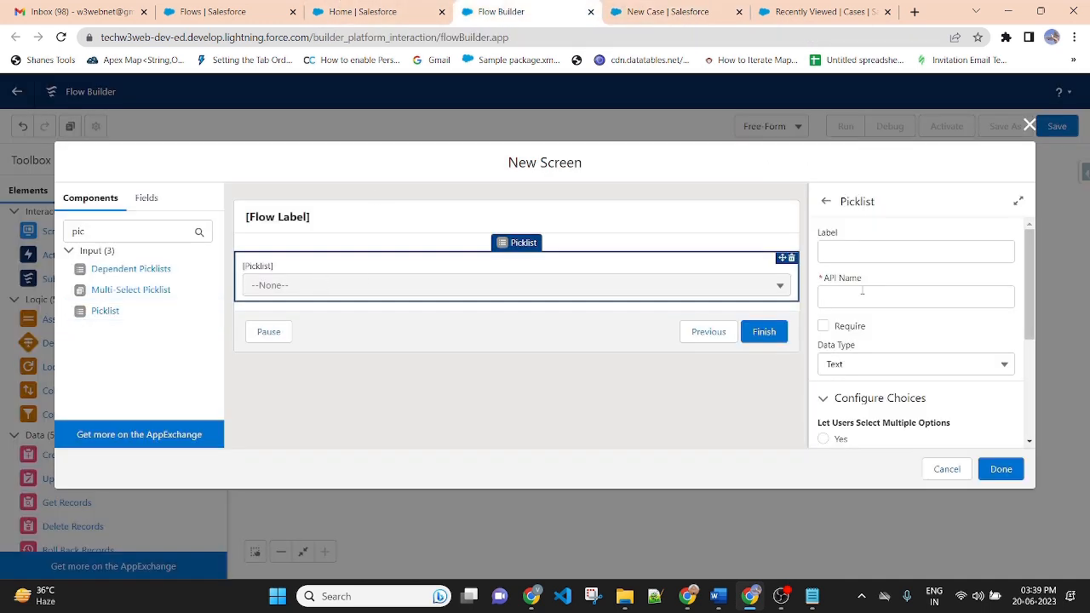
pyautogui.click(860, 254)
pyautogui.hotkey('ctrl', 'v')
pyautogui.click(849, 293)
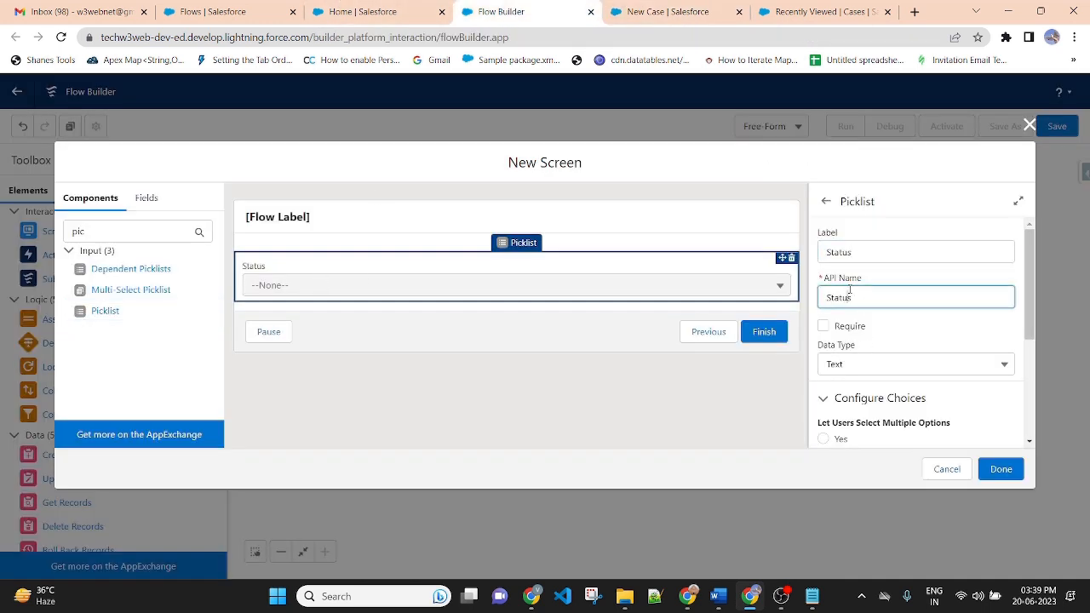
pyautogui.click(823, 326)
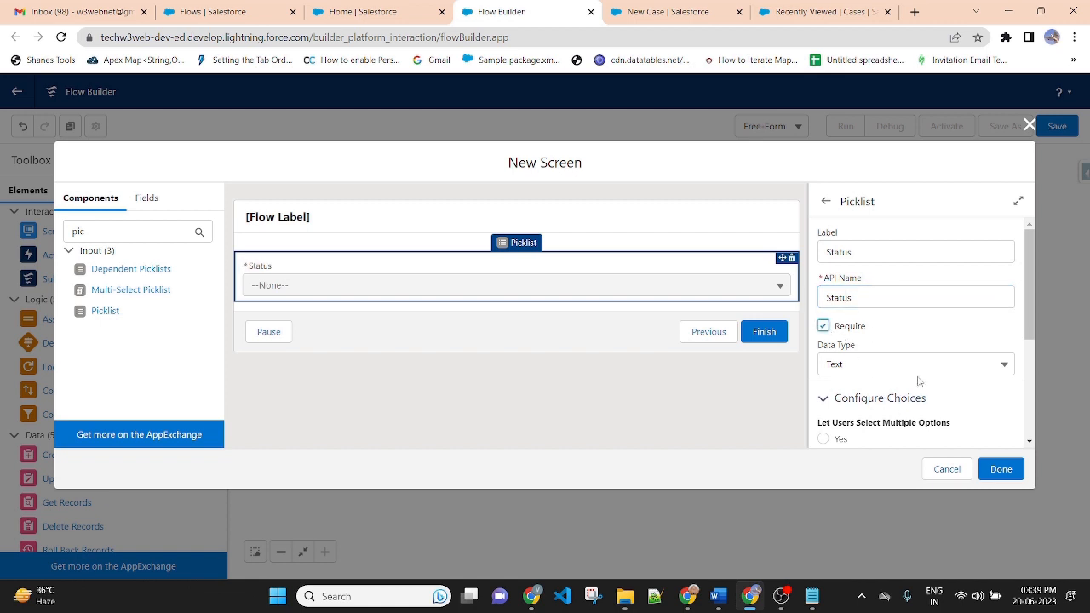
# - Start a new choice resource for the Status picklist as a Picklist Choice Set with the API name StatusPicklist
pyautogui.scroll(-2, 907, 381)
pyautogui.scroll(-1, 922, 385)
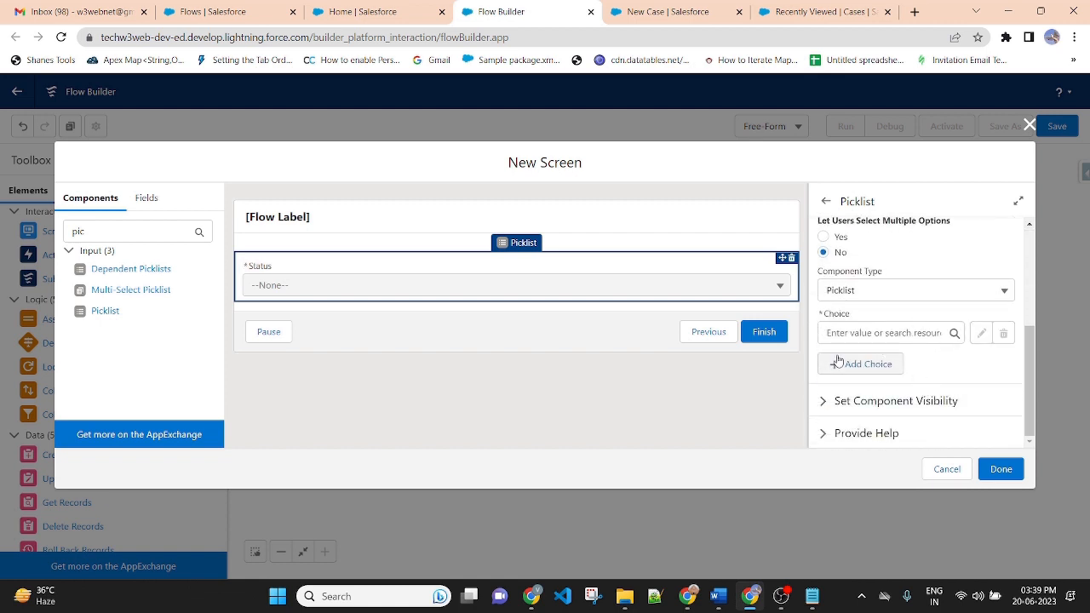
pyautogui.click(866, 333)
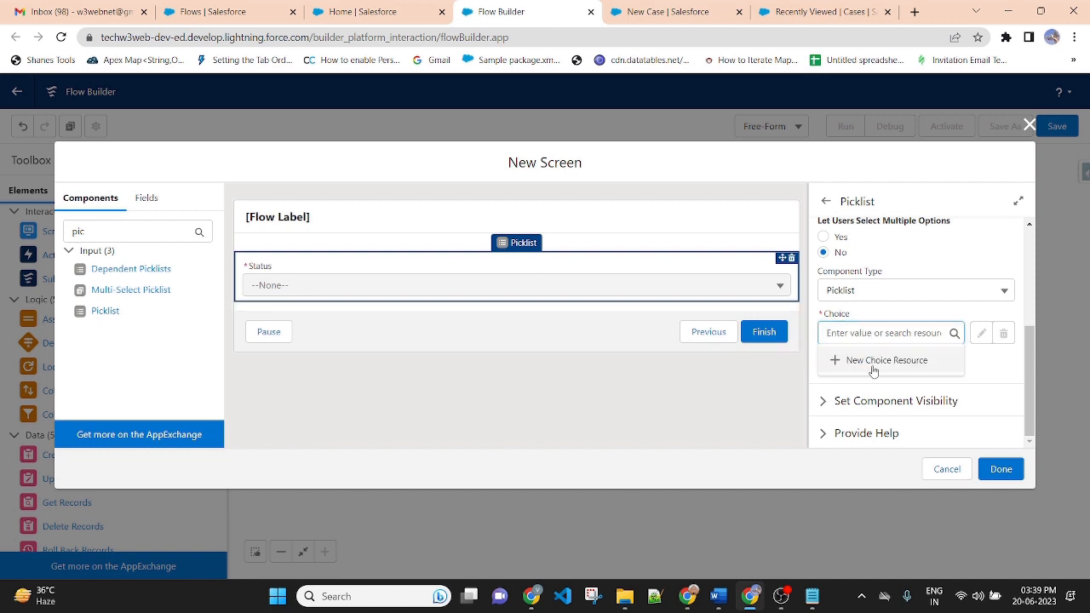
pyautogui.click(870, 358)
pyautogui.click(307, 266)
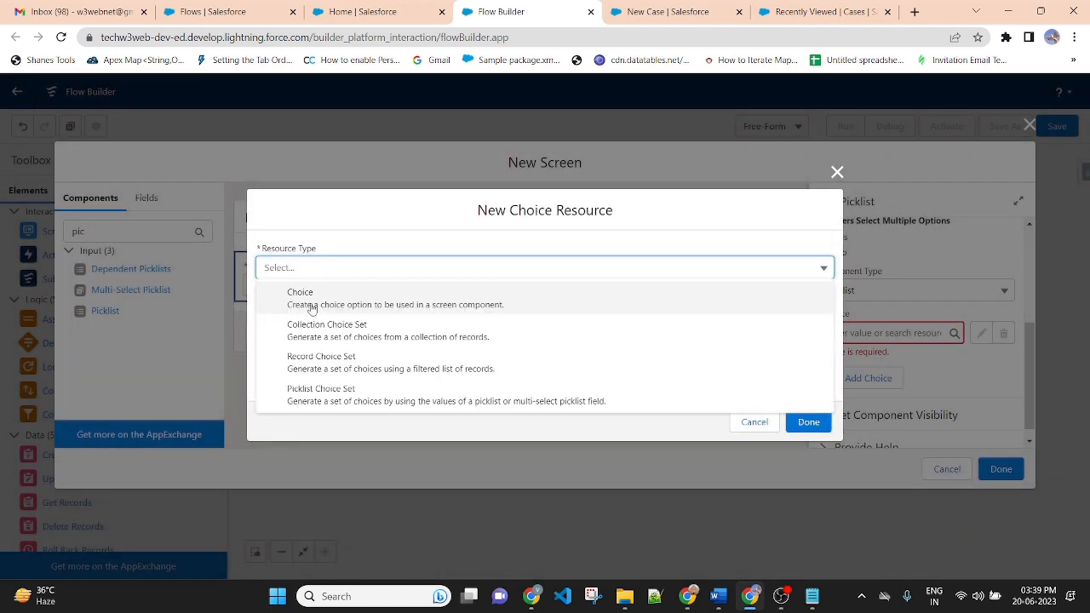
pyautogui.click(363, 401)
pyautogui.click(323, 293)
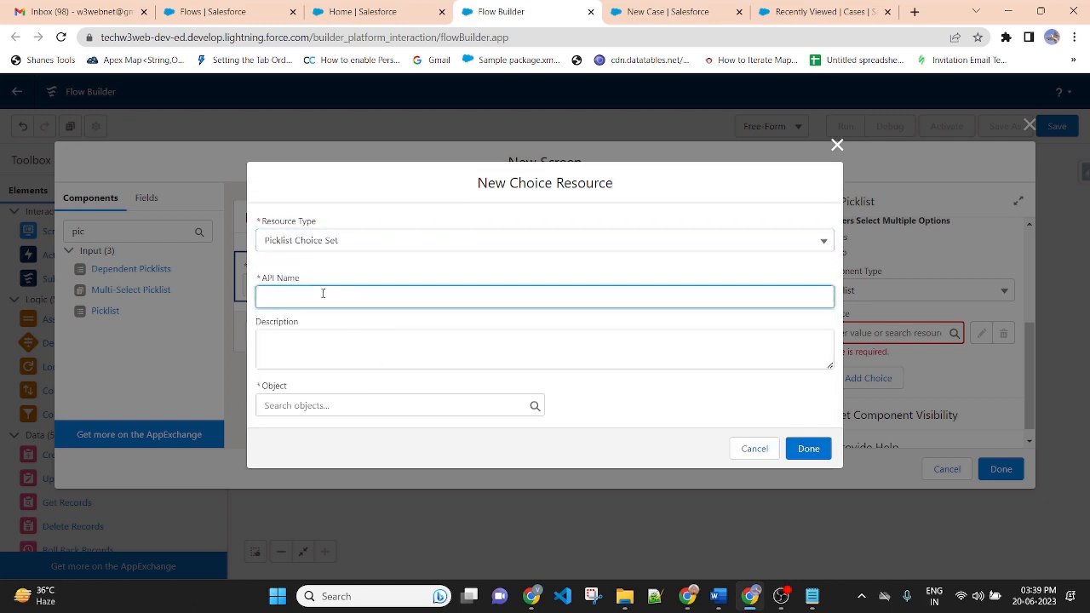
pyautogui.write('StatusPicklist')
pyautogui.click(453, 261)
# - Configure the StatusPicklist choice set with the Case object, the Picklist data type and the Status field
pyautogui.click(339, 407)
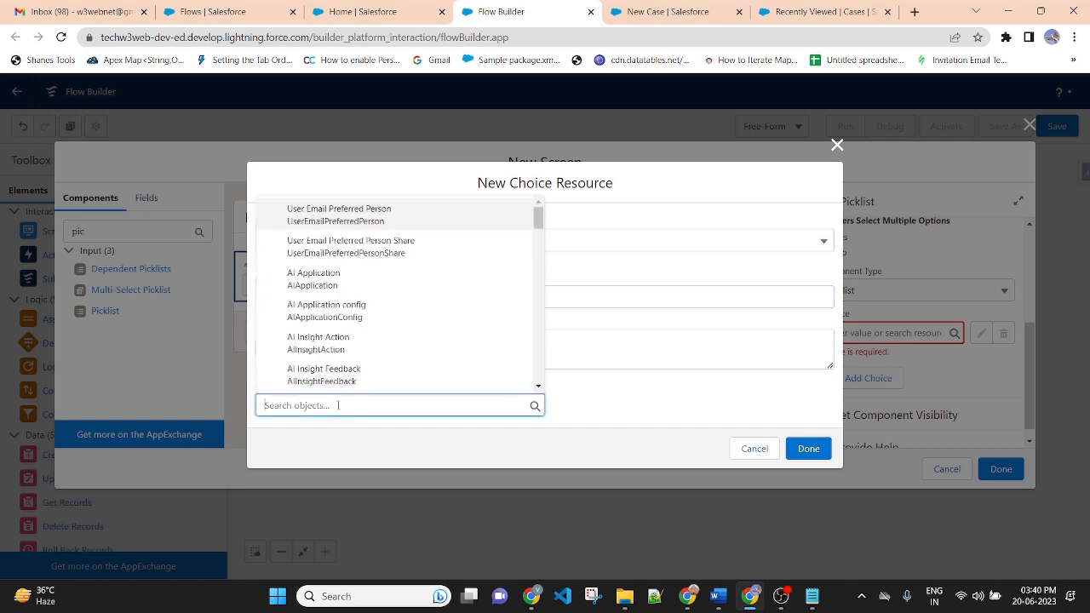
pyautogui.write('case')
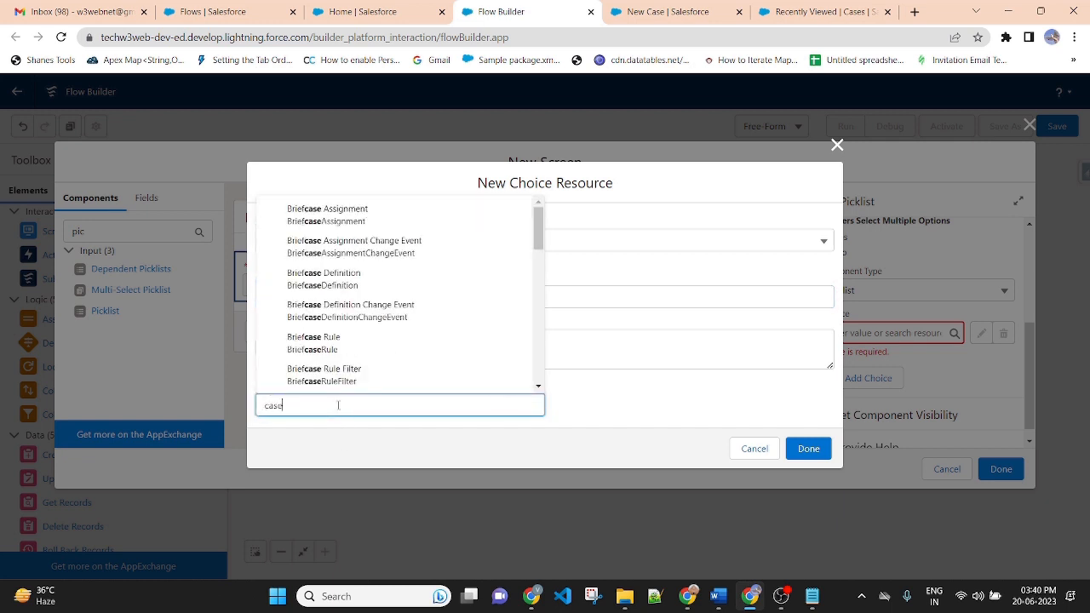
pyautogui.scroll(2, 472, 324)
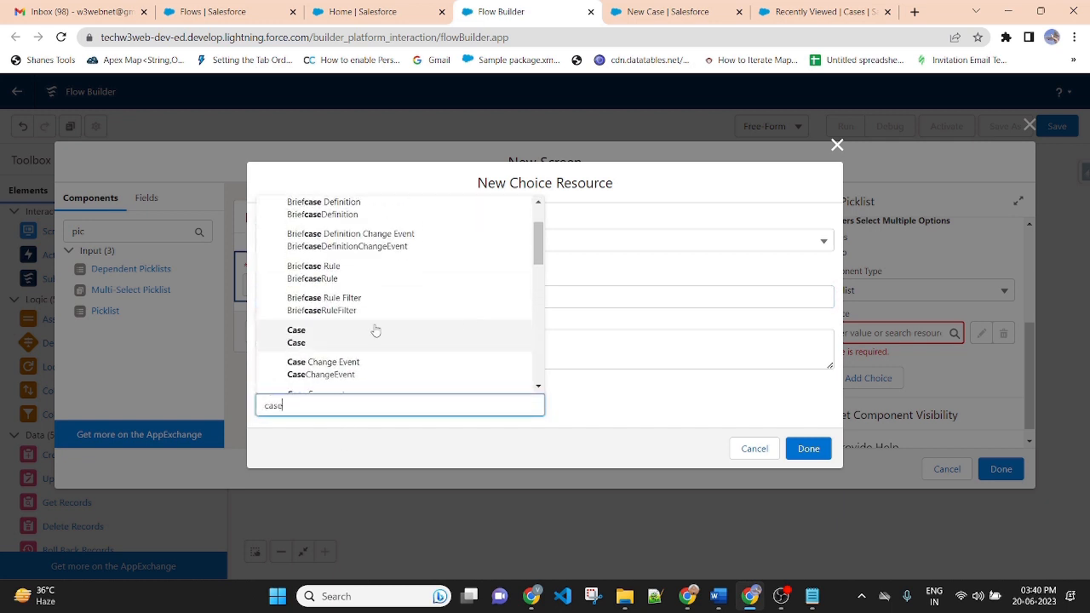
pyautogui.click(323, 341)
pyautogui.click(298, 407)
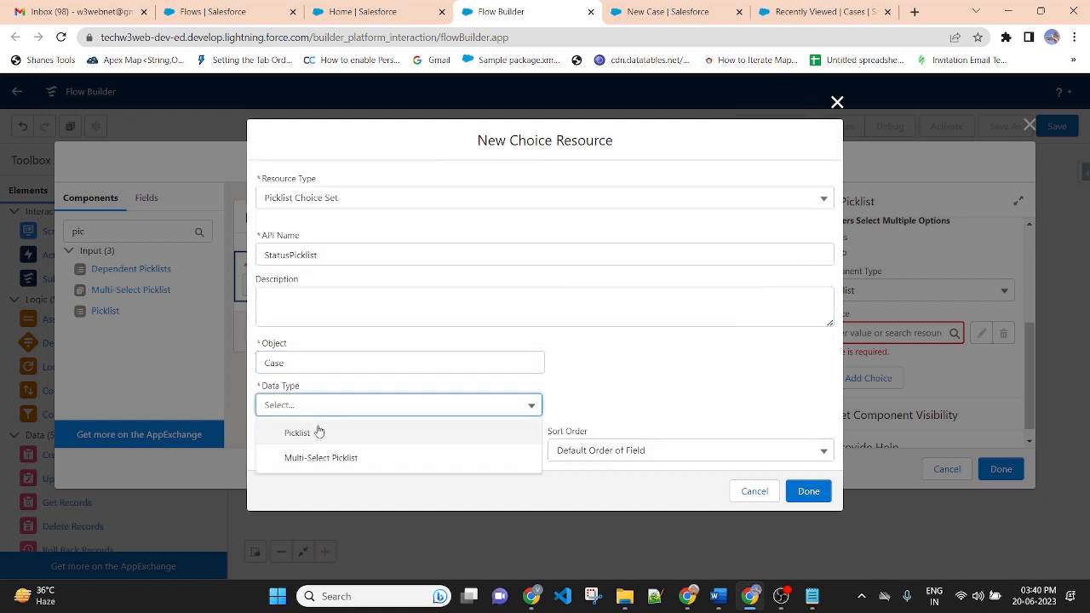
pyautogui.click(319, 430)
pyautogui.click(339, 451)
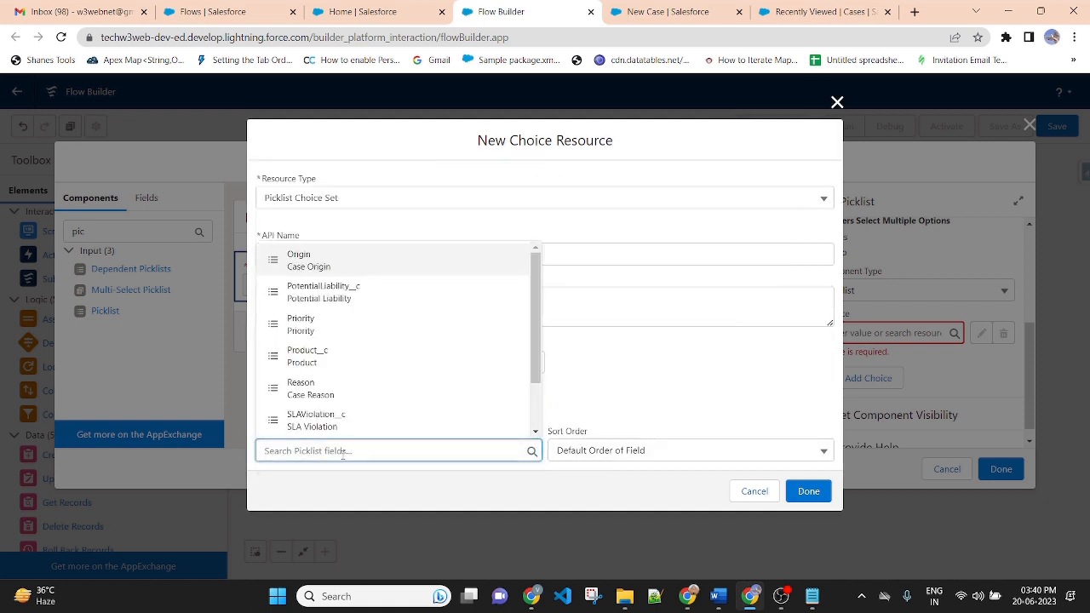
pyautogui.write('Status')
pyautogui.click(308, 419)
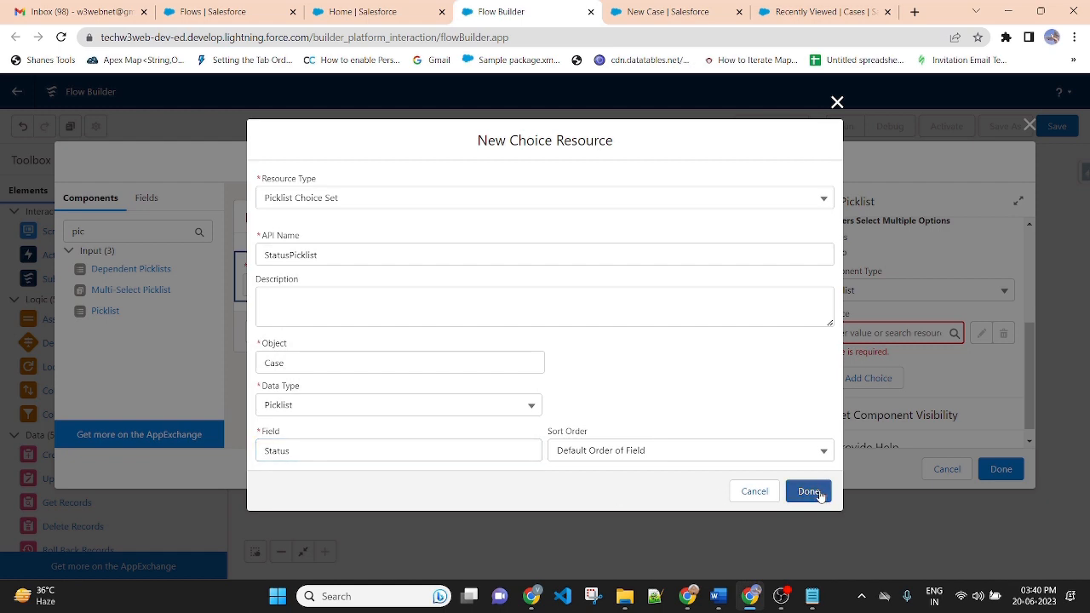
# - Finish the StatusPicklist choice set and copy the Case Origin field name from the new case form
pyautogui.click(809, 492)
pyautogui.click(717, 7)
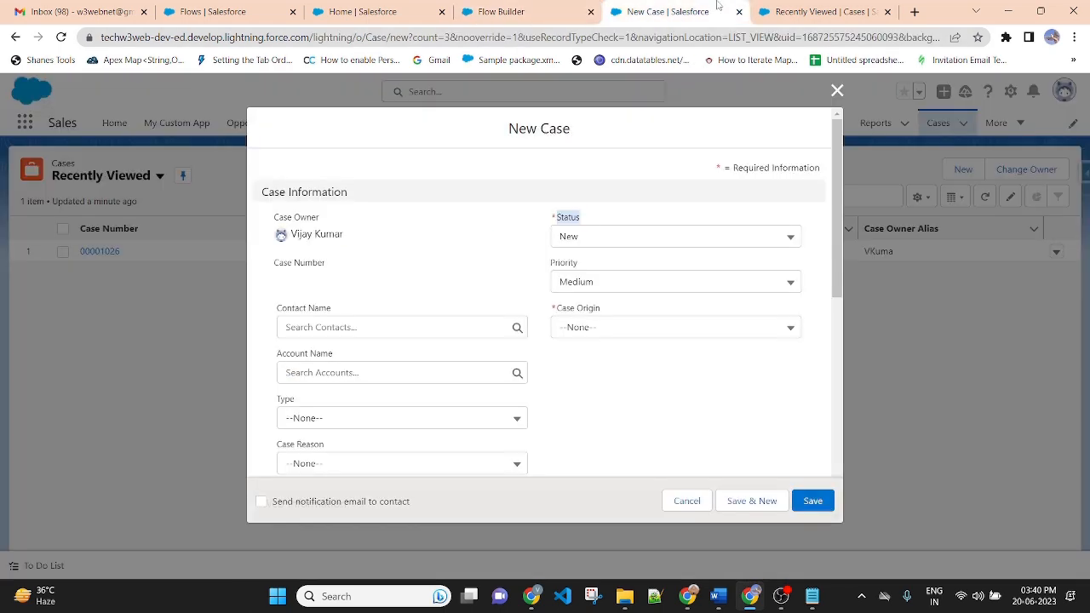
pyautogui.moveTo(559, 311); pyautogui.dragTo(620, 316)
pyautogui.hotkey('ctrl', 'c')
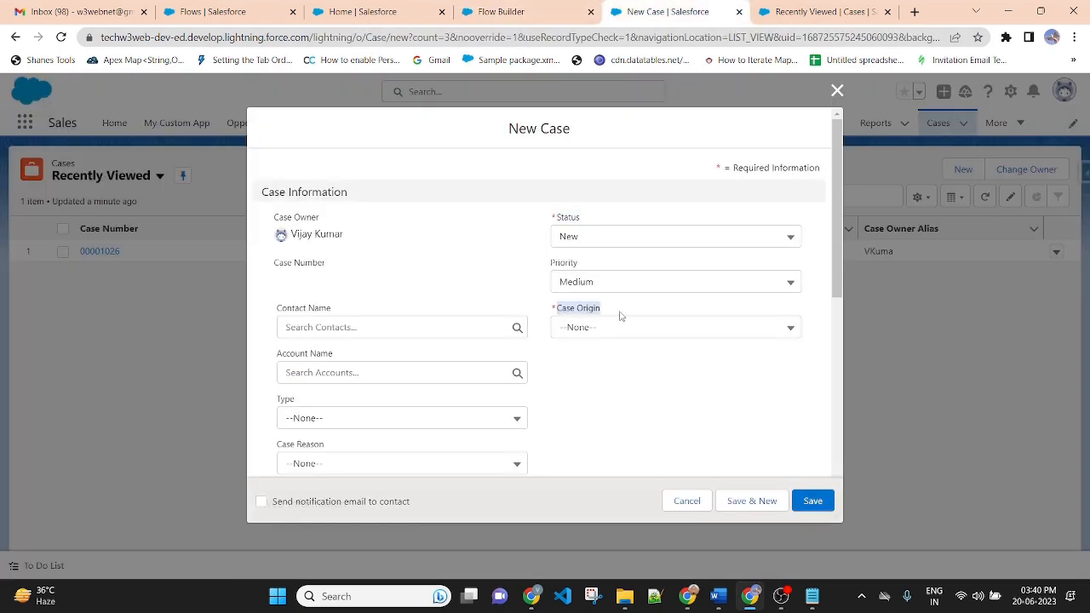
# - Add a second Picklist component below Status, labelled Case Origin with API name Case_Origin, and make it required
pyautogui.click(501, 11)
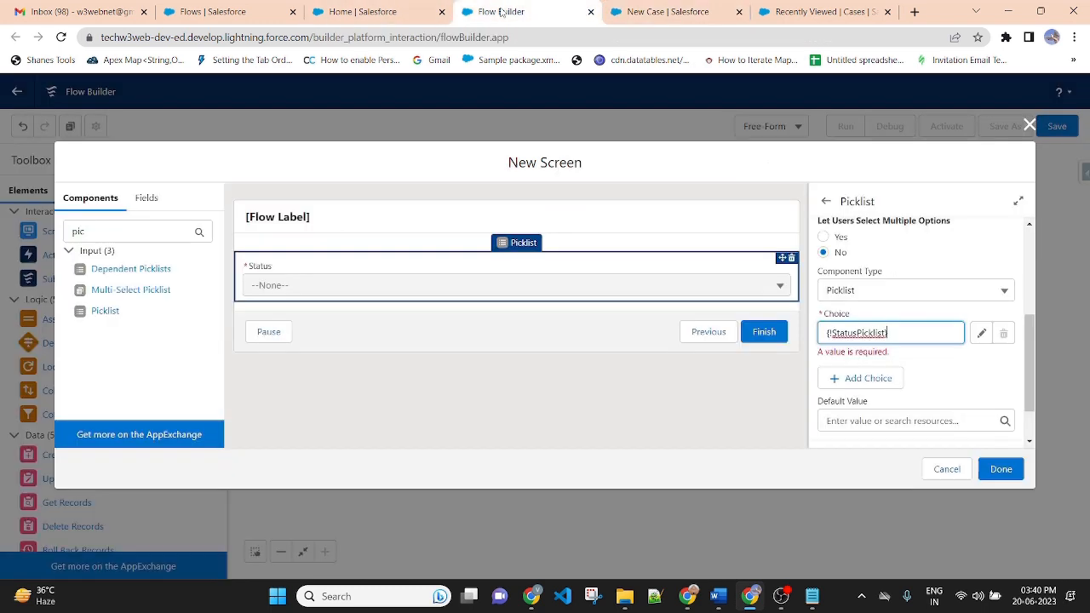
pyautogui.moveTo(103, 315); pyautogui.dragTo(432, 300)
pyautogui.click(888, 251)
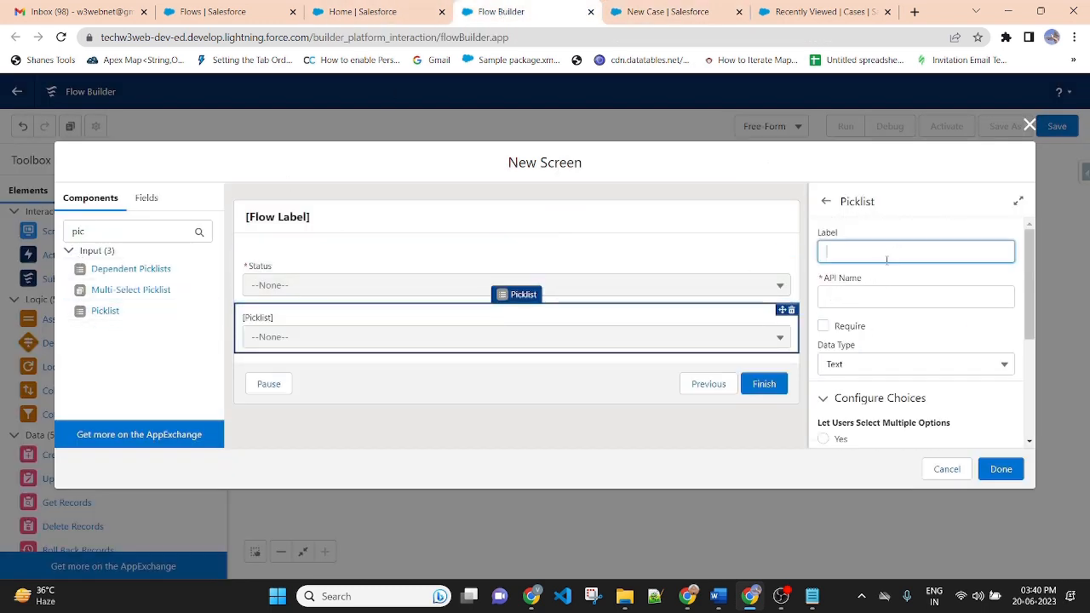
pyautogui.hotkey('ctrl', 'v')
pyautogui.click(941, 221)
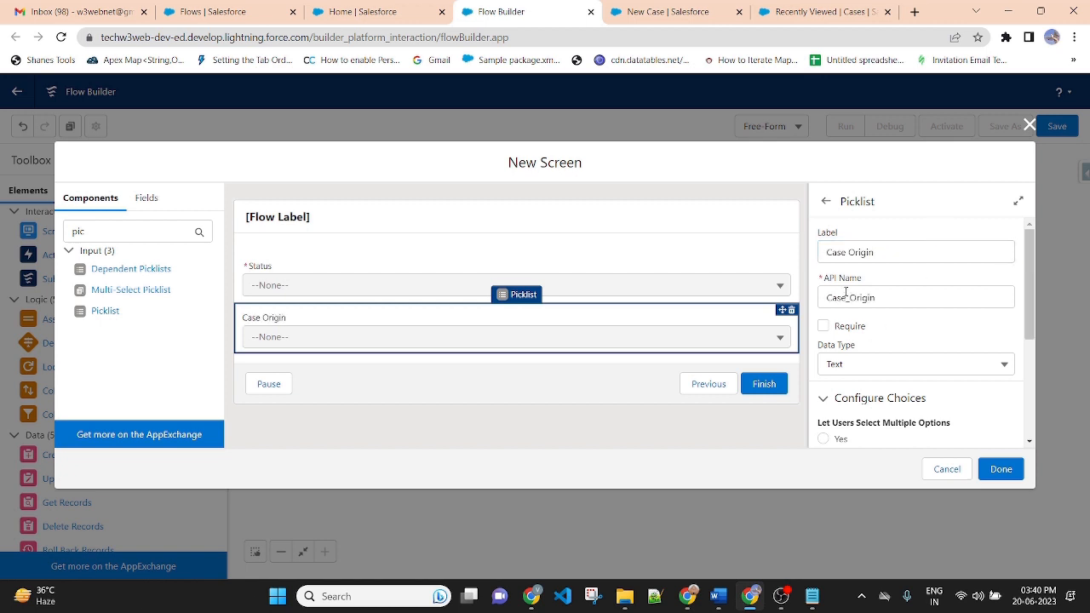
pyautogui.click(825, 330)
# - Start a new choice resource for the Case Origin picklist as a Picklist Choice Set with the API name CaseOriginPicklist
pyautogui.scroll(-2, 885, 393)
pyautogui.scroll(-1, 906, 385)
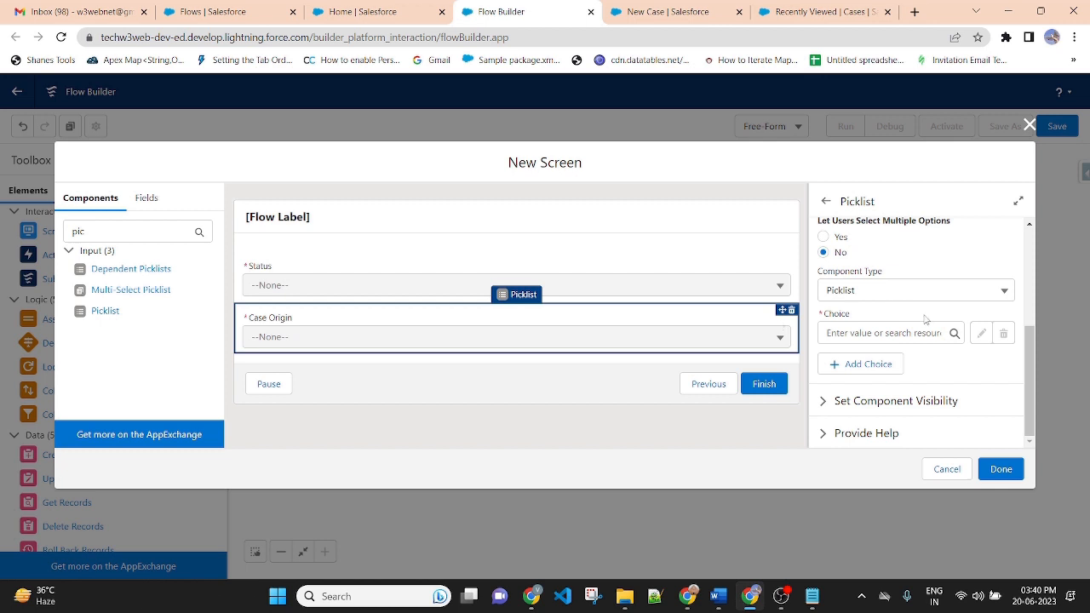
pyautogui.click(879, 330)
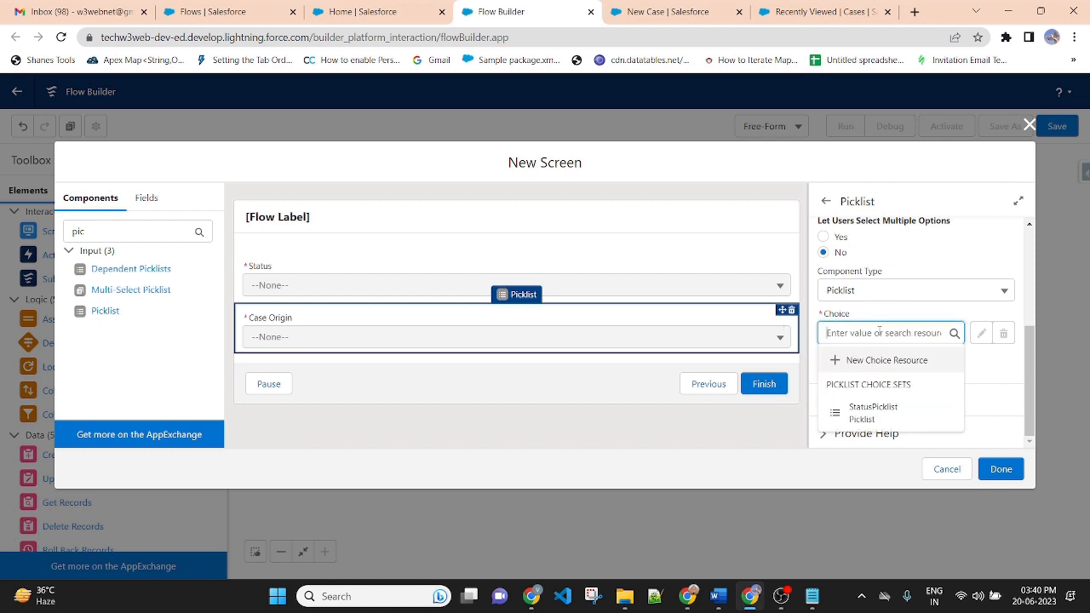
pyautogui.click(875, 362)
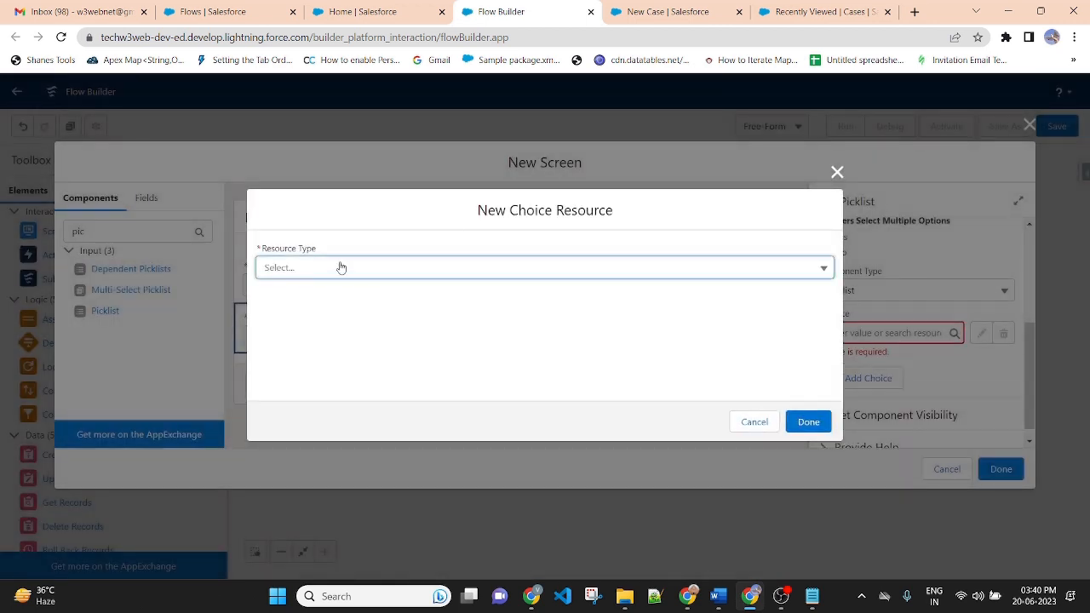
pyautogui.click(340, 268)
pyautogui.click(400, 296)
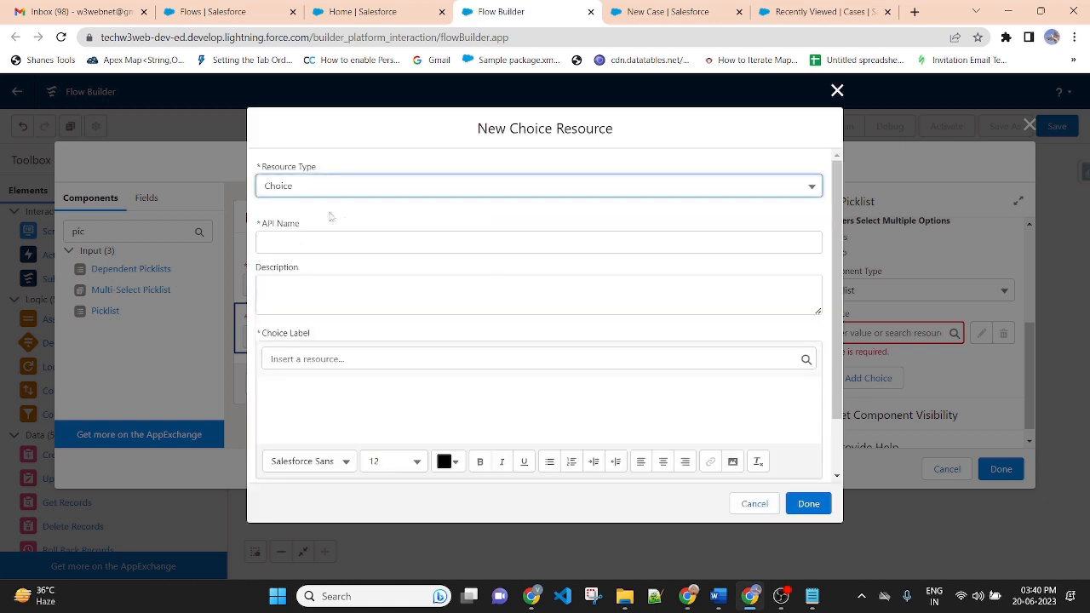
pyautogui.click(327, 182)
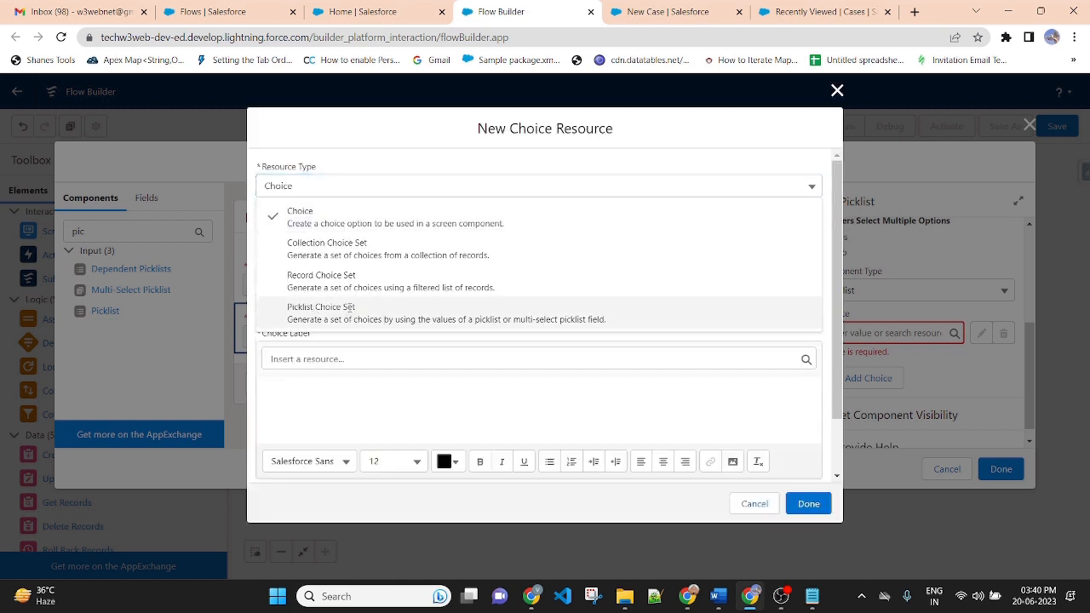
pyautogui.click(315, 310)
pyautogui.click(507, 293)
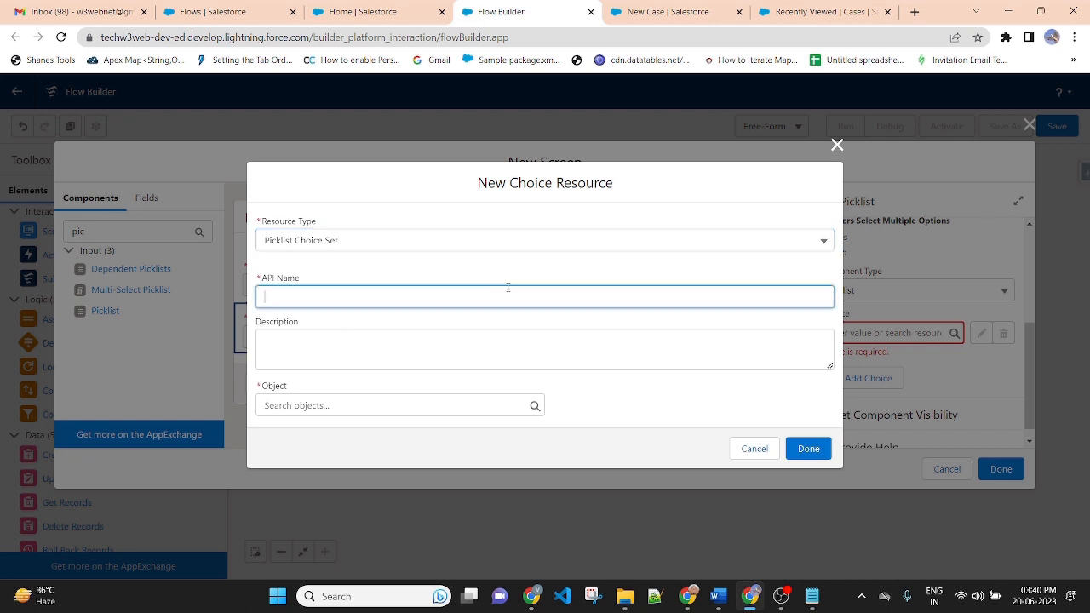
pyautogui.write('Case Origin')
pyautogui.press('BackSpace')
pyautogui.click(497, 272)
# - Configure the CaseOriginPicklist choice set with the Case object, the Picklist data type and the Origin field, and save it
pyautogui.click(297, 407)
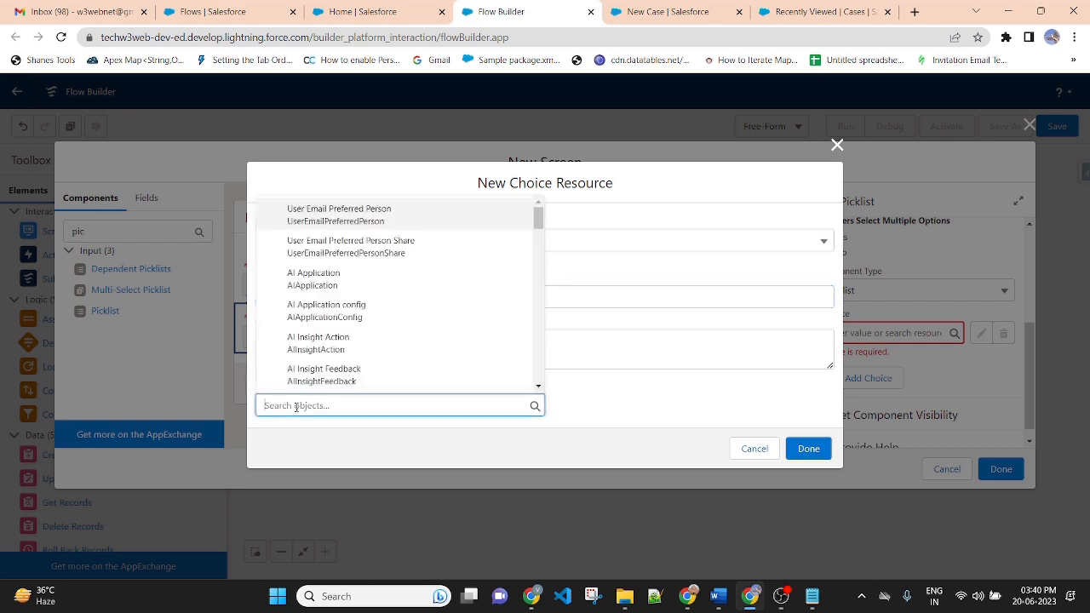
pyautogui.write('case')
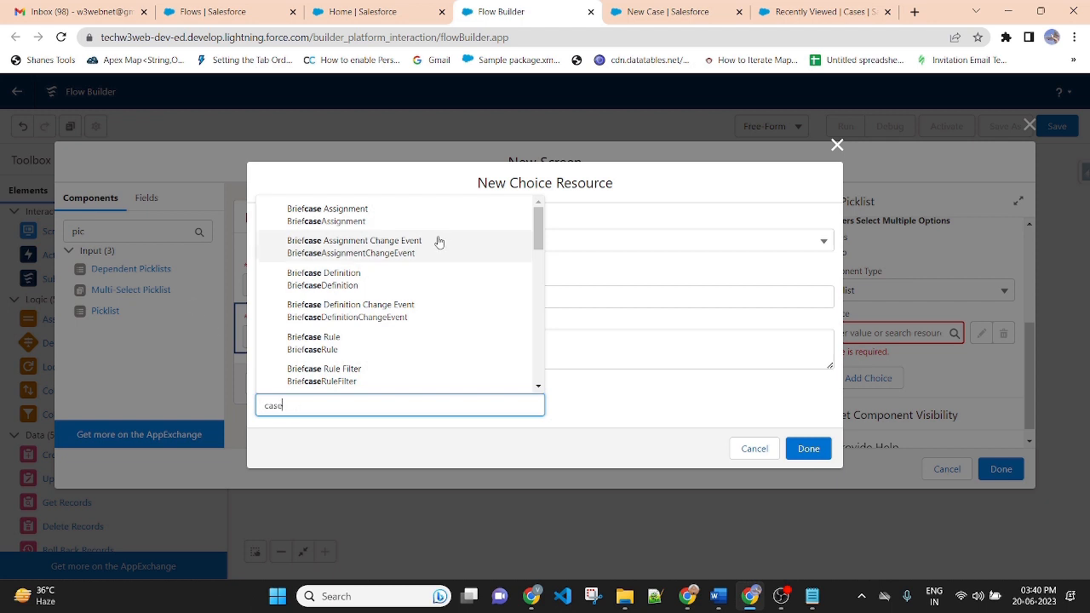
pyautogui.scroll(-1, 432, 256)
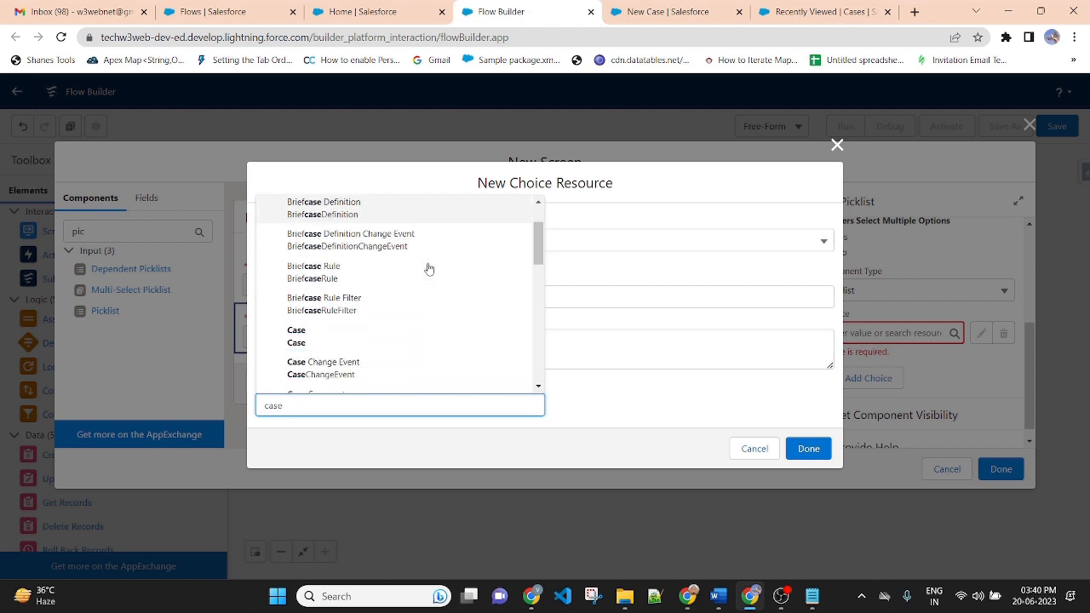
pyautogui.click(349, 343)
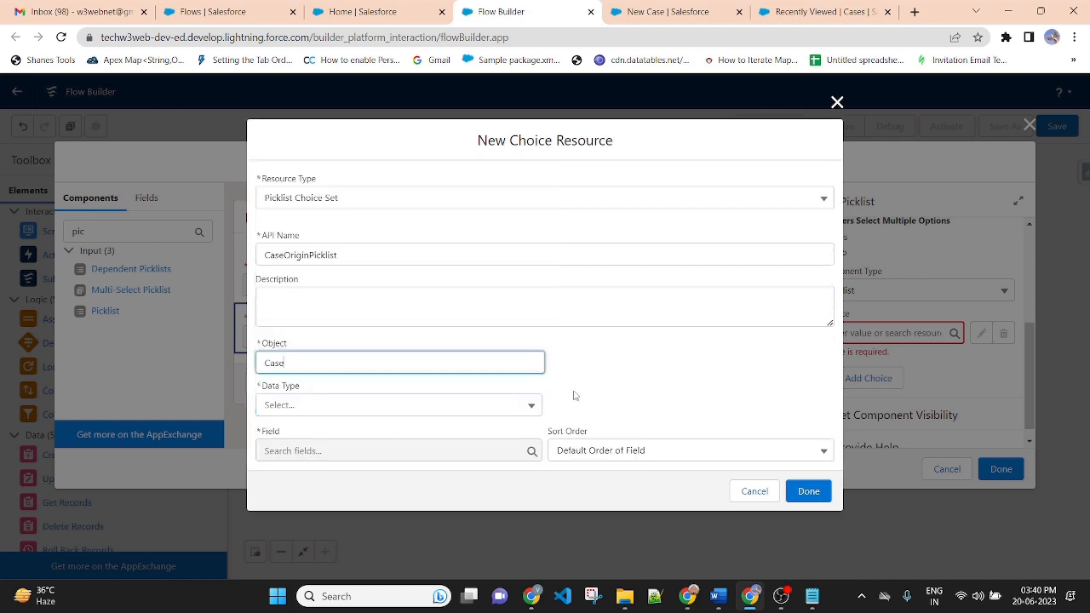
pyautogui.click(321, 412)
pyautogui.click(319, 431)
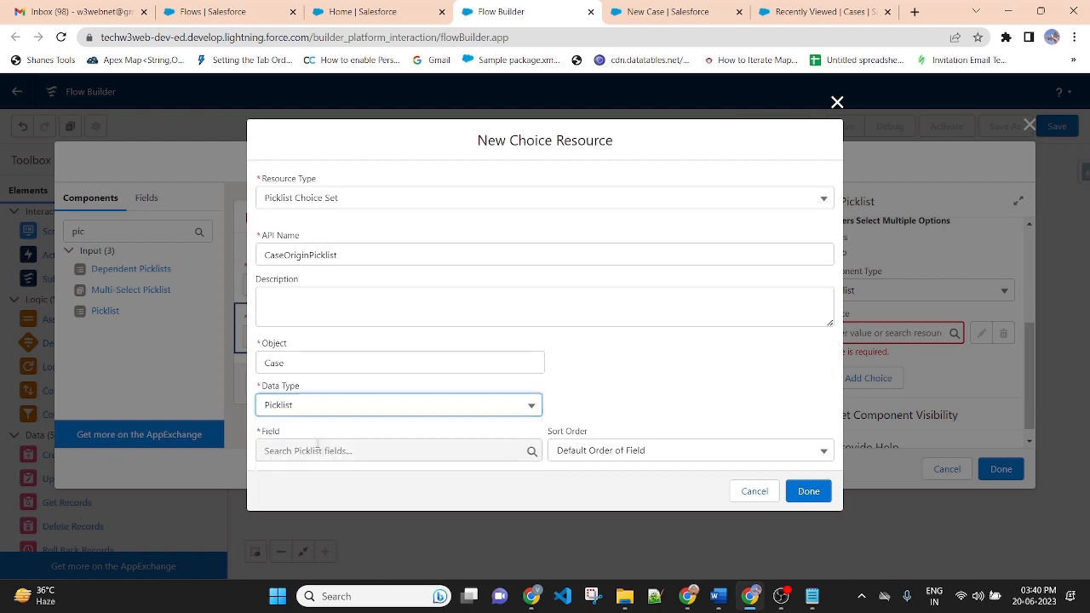
pyautogui.click(322, 452)
pyautogui.write('Origin')
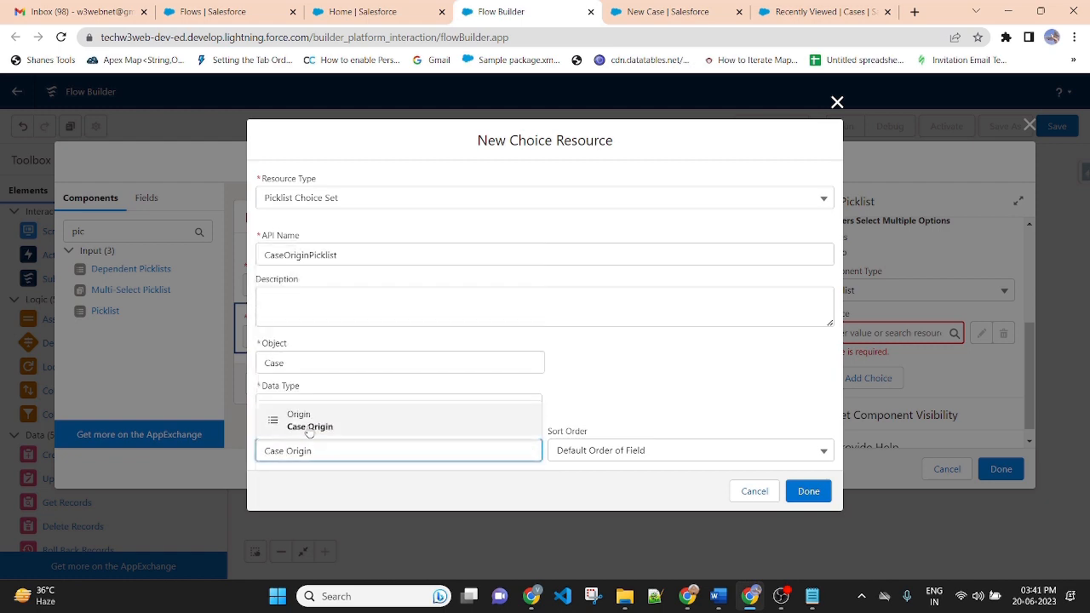
pyautogui.click(808, 491)
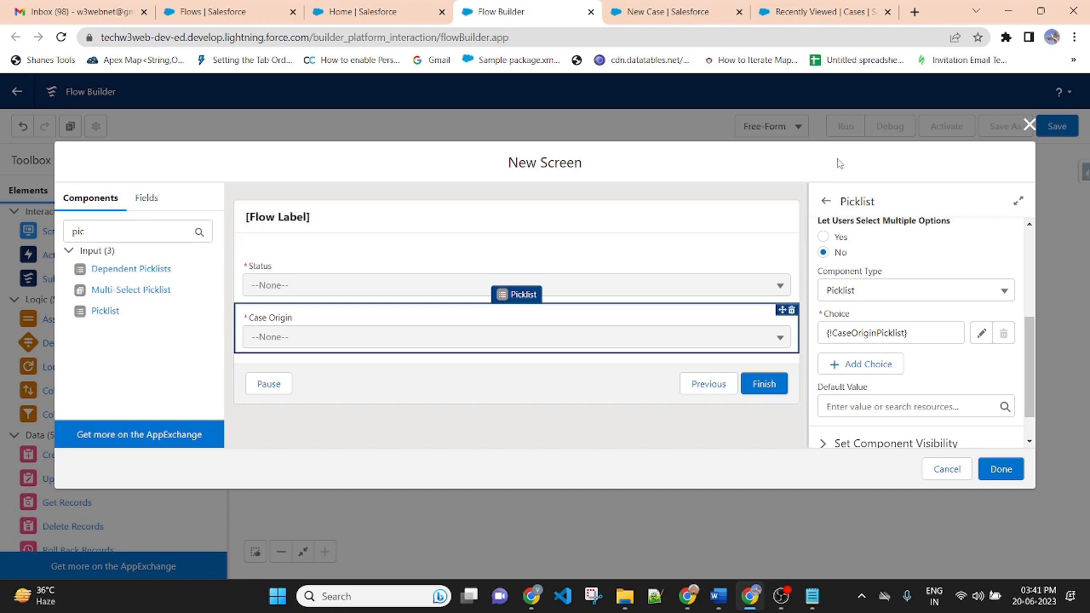
# - Finish the caseDetails screen, move it nearer to the Start element and connect Start to it
pyautogui.click(1002, 470)
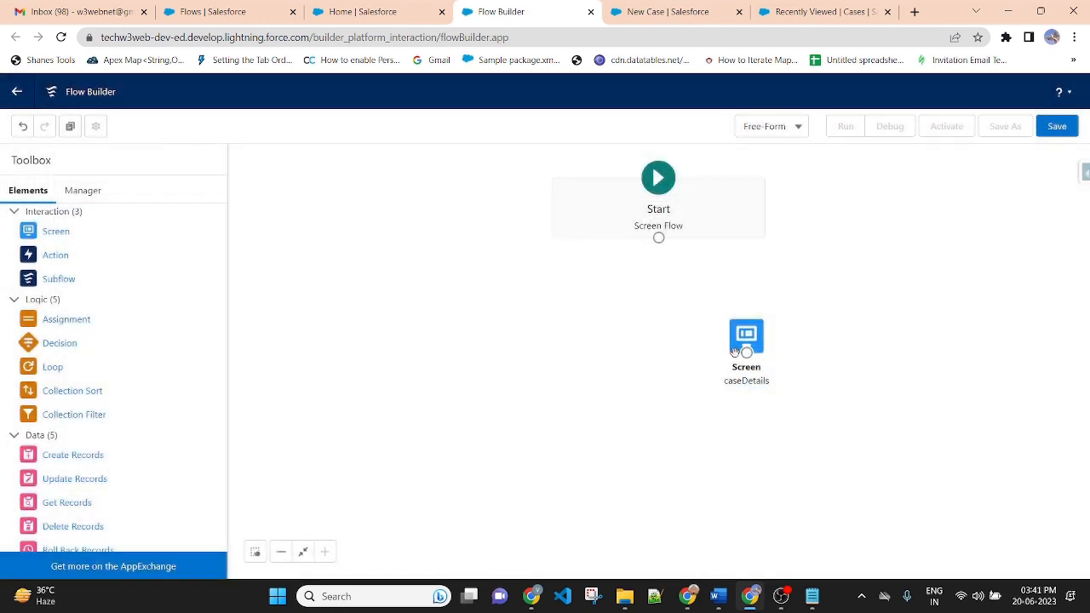
pyautogui.moveTo(747, 335); pyautogui.dragTo(740, 313)
pyautogui.moveTo(658, 238)
pyautogui.mouseDown()
pyautogui.moveTo(739, 297)
pyautogui.moveTo(677, 302)
pyautogui.moveTo(706, 278)
pyautogui.moveTo(704, 288)
pyautogui.mouseUp()
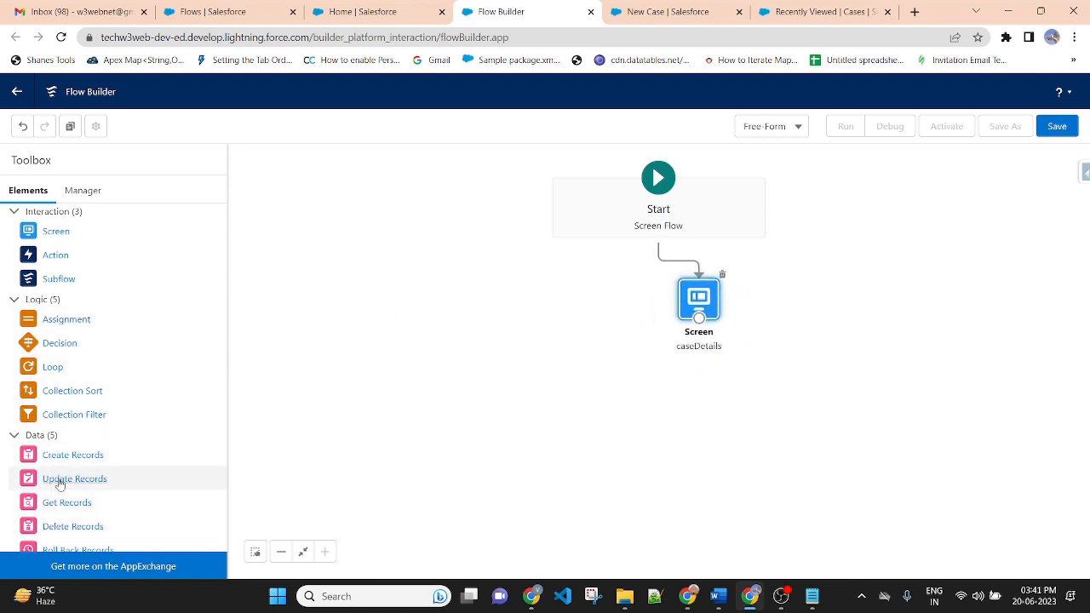
# - Add a Create Records element to the canvas with the label and API name createCaseRecord
pyautogui.moveTo(73, 455); pyautogui.dragTo(823, 383)
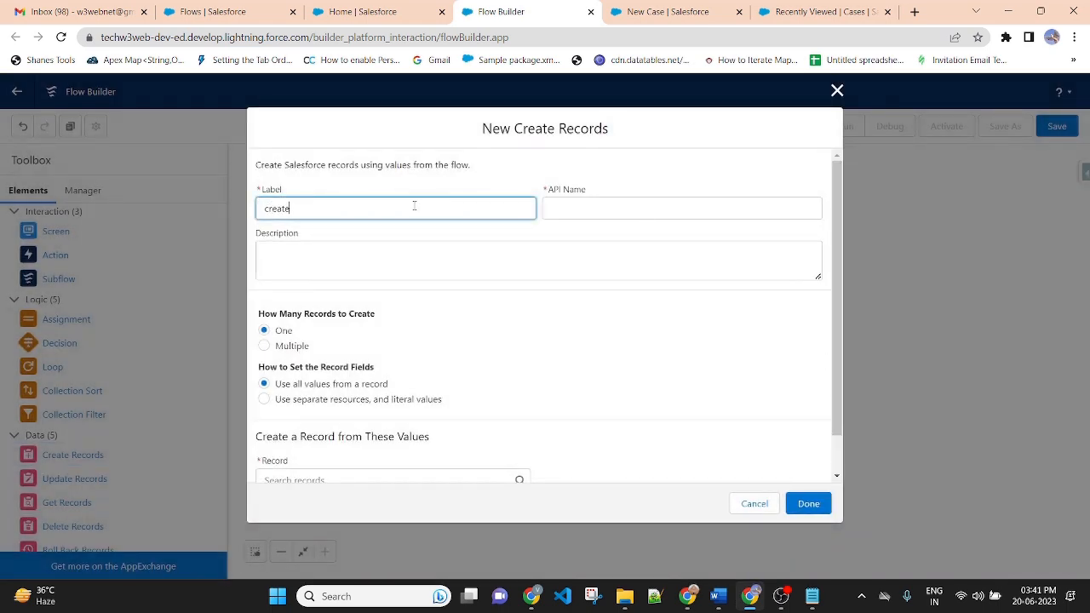
pyautogui.write('createCaseRecord')
pyautogui.click(422, 160)
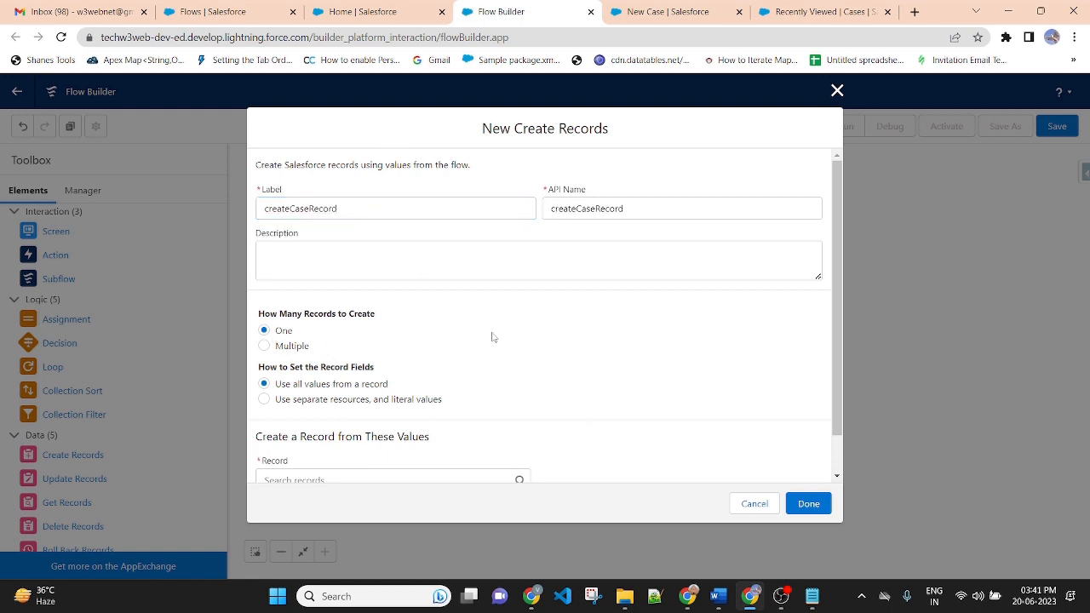
# - Set the record fields to use separate resources and literal values, and choose Case as the object to create
pyautogui.scroll(-1, 491, 341)
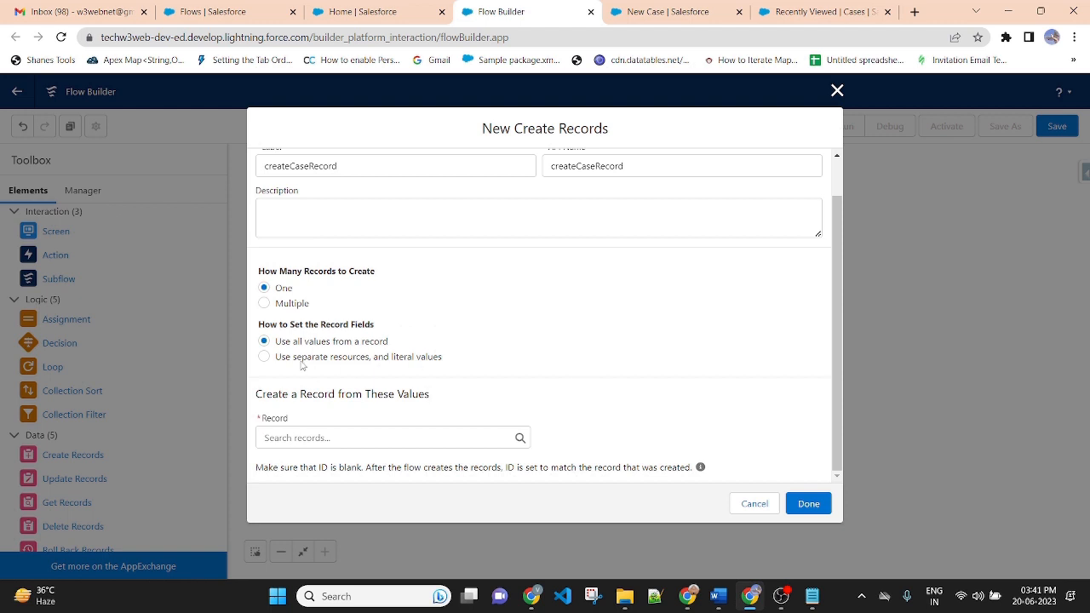
pyautogui.click(301, 358)
pyautogui.click(367, 463)
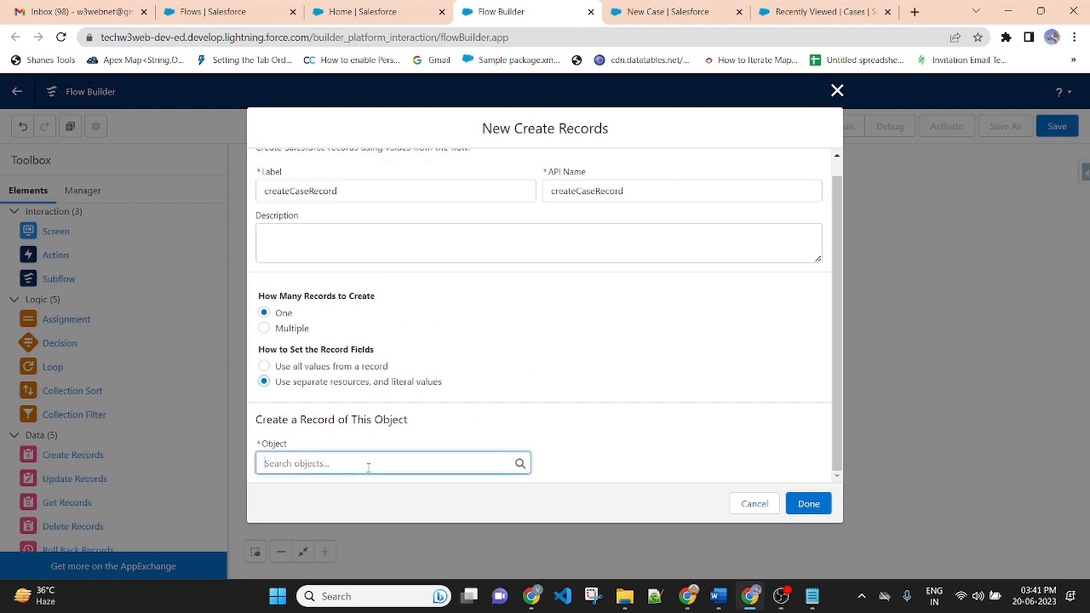
pyautogui.write('case')
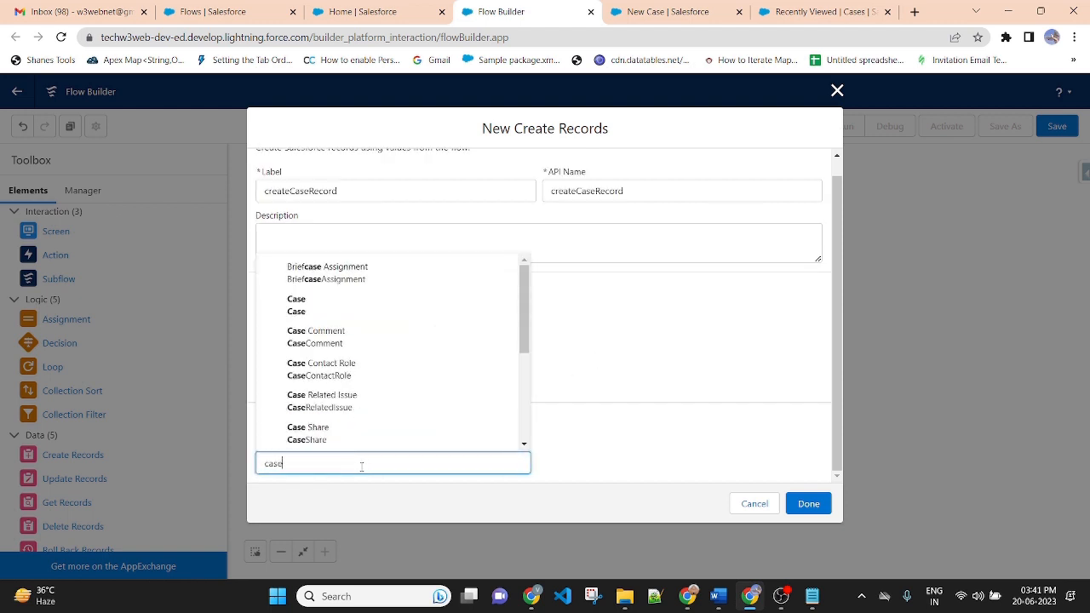
pyautogui.click(348, 308)
pyautogui.scroll(-2, 681, 354)
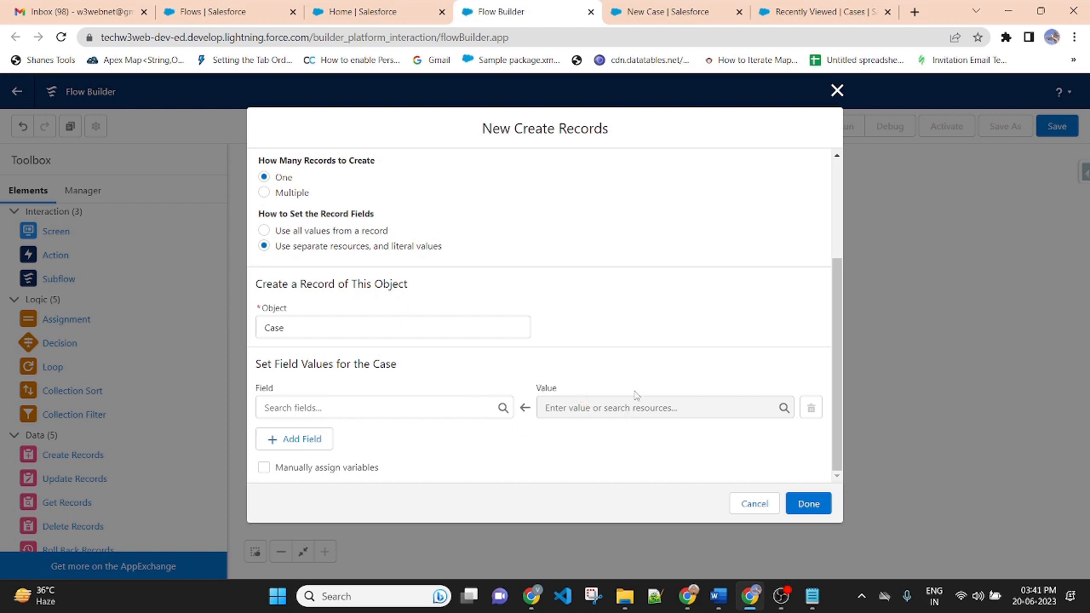
# - Check the field names on the new case form and map the Case Status field to the Status screen component
pyautogui.click(348, 411)
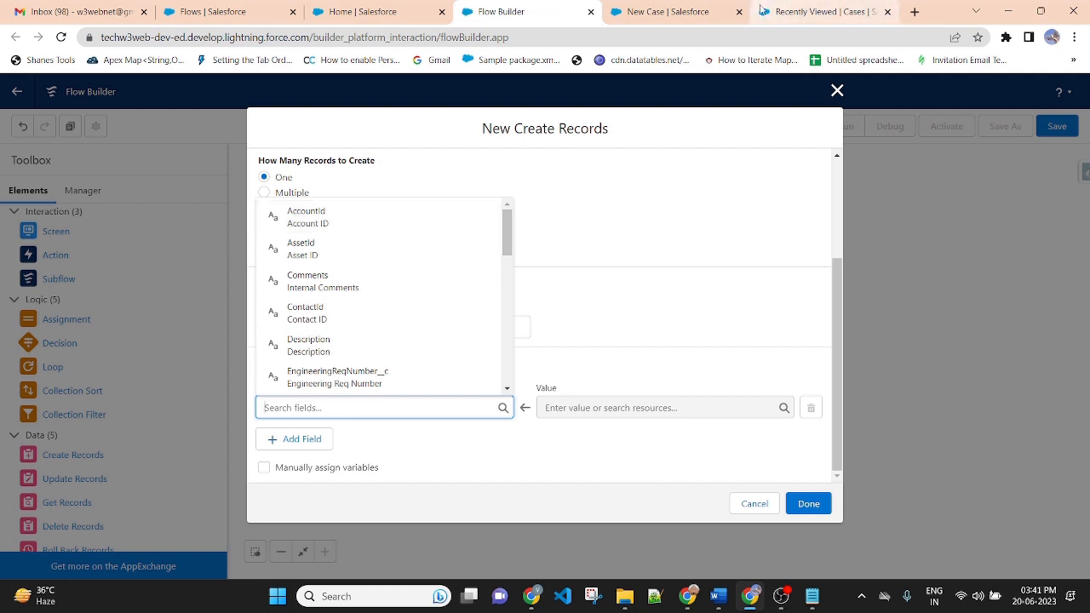
pyautogui.click(796, 11)
pyautogui.click(679, 11)
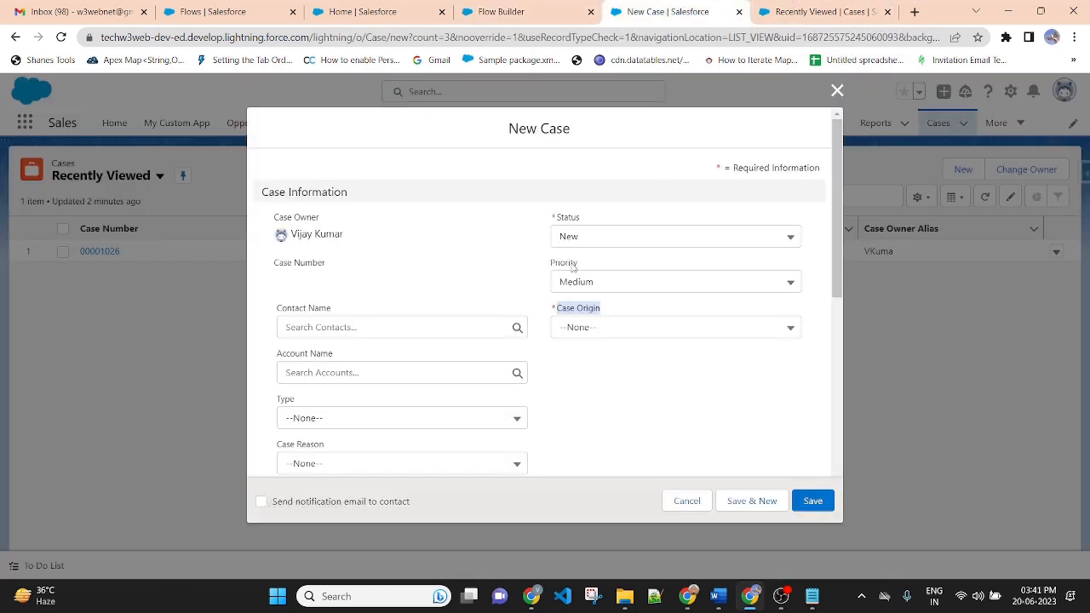
pyautogui.doubleClick(564, 218)
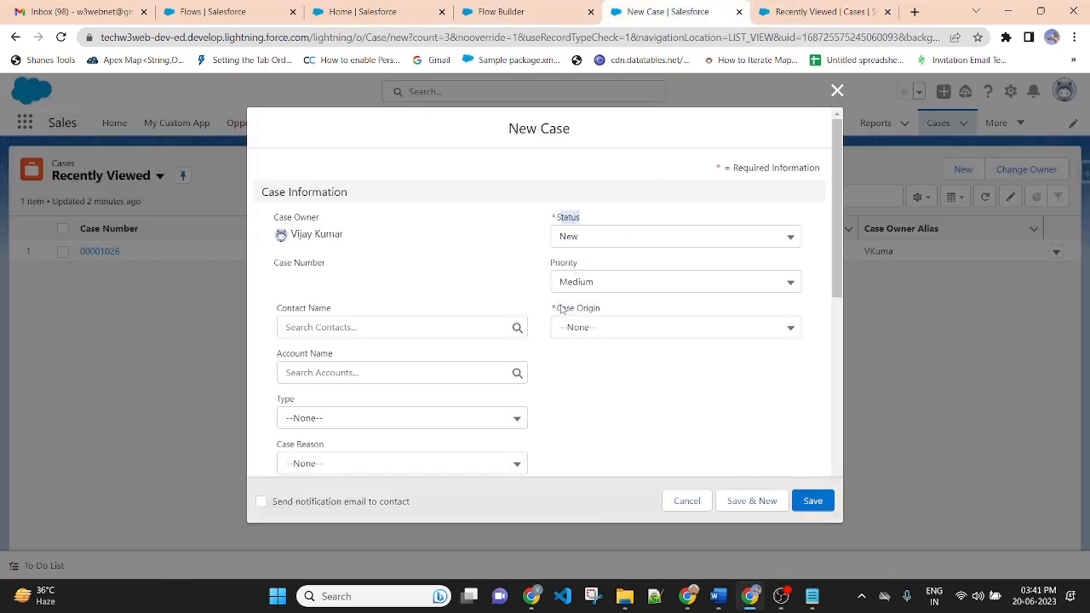
pyautogui.click(490, 11)
pyautogui.click(302, 407)
pyautogui.write('stat')
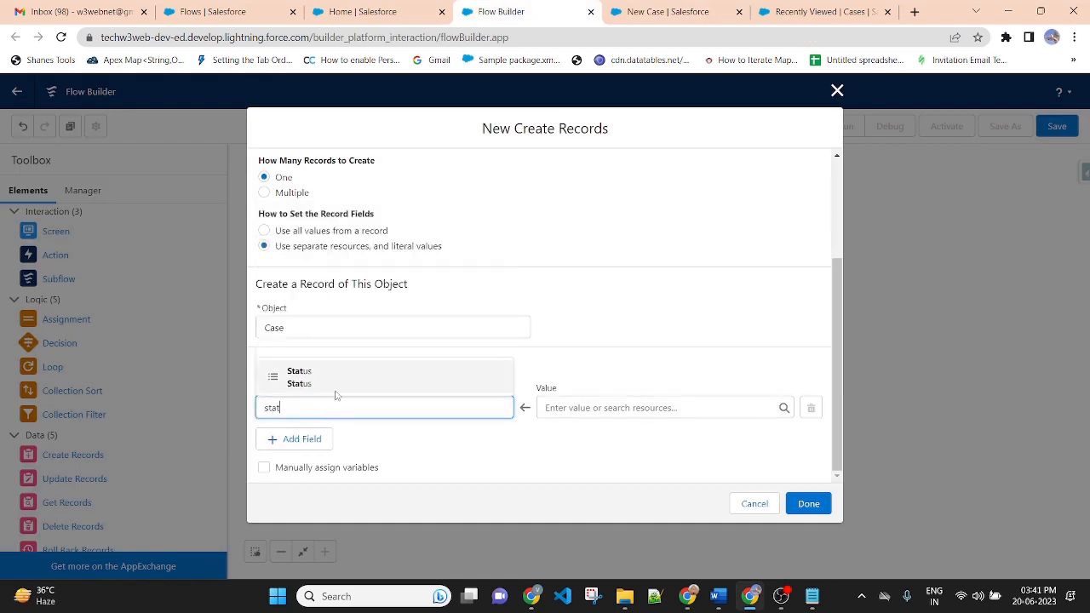
pyautogui.click(337, 375)
pyautogui.click(618, 408)
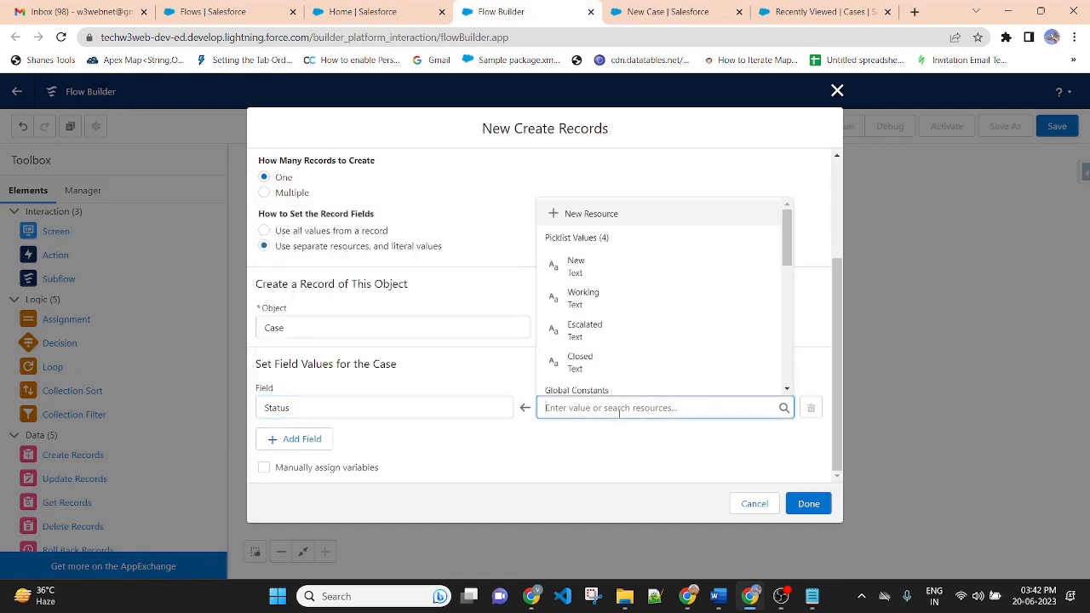
pyautogui.write('sta')
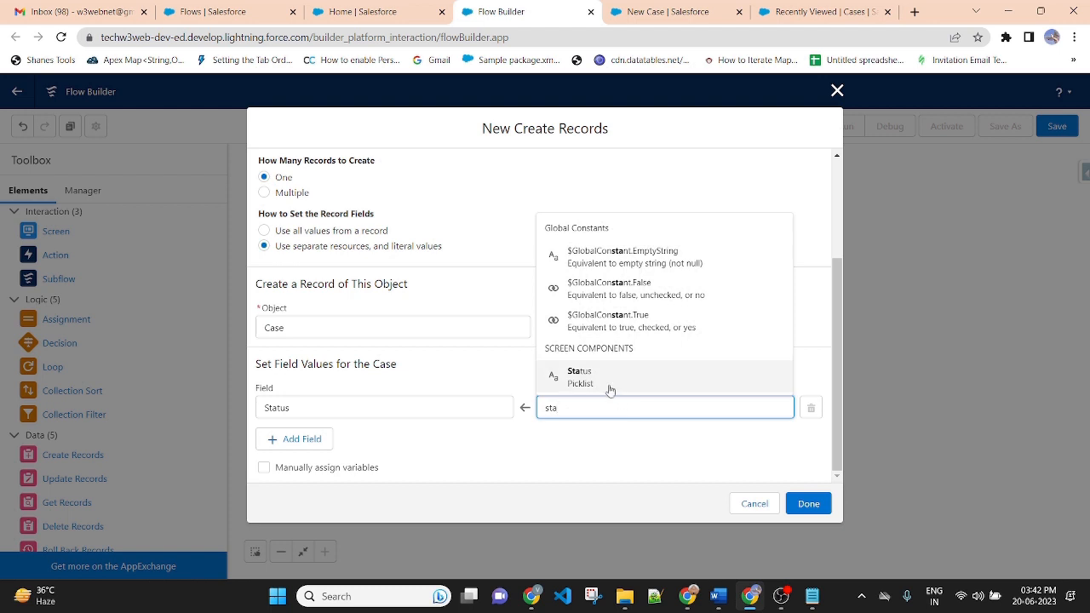
pyautogui.click(608, 383)
# - Add a second field row for the Case and map the Origin field to the Case_Origin screen component
pyautogui.click(290, 439)
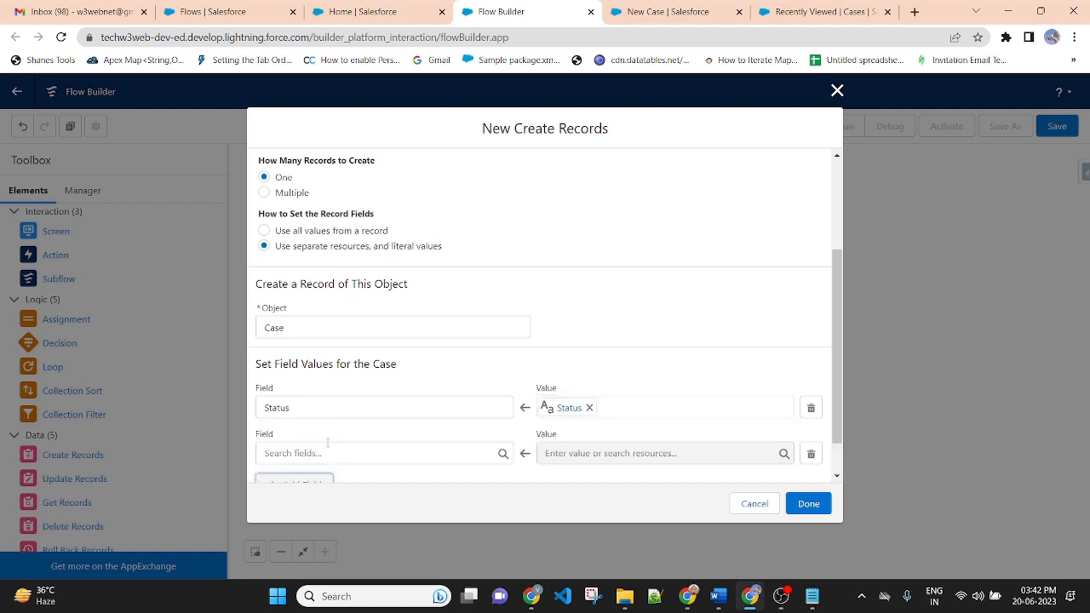
pyautogui.write('case')
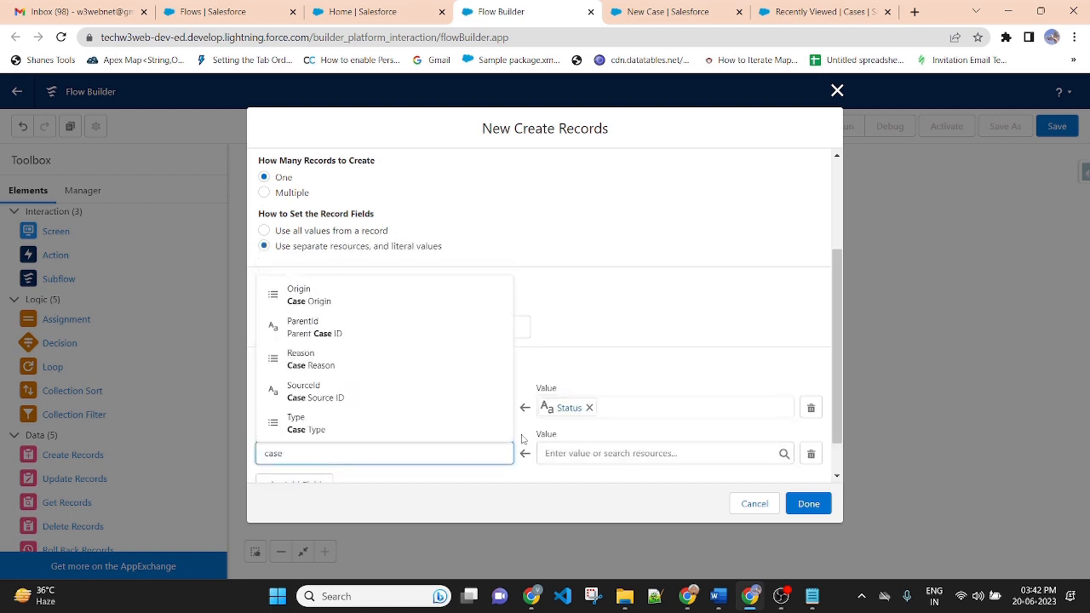
pyautogui.write(' or')
pyautogui.click(309, 426)
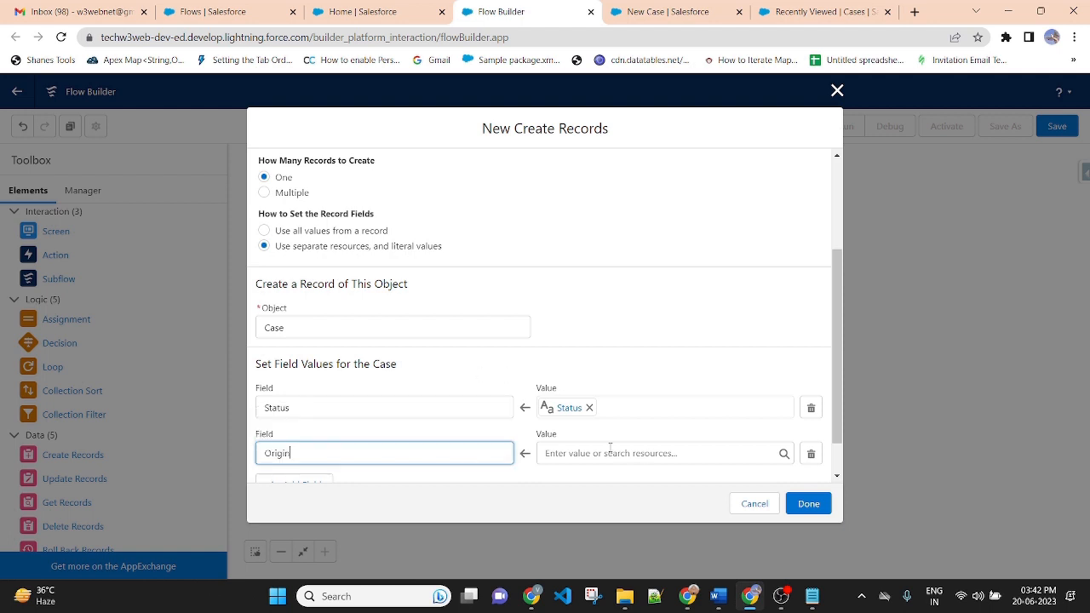
pyautogui.click(706, 459)
pyautogui.write('case')
pyautogui.click(596, 426)
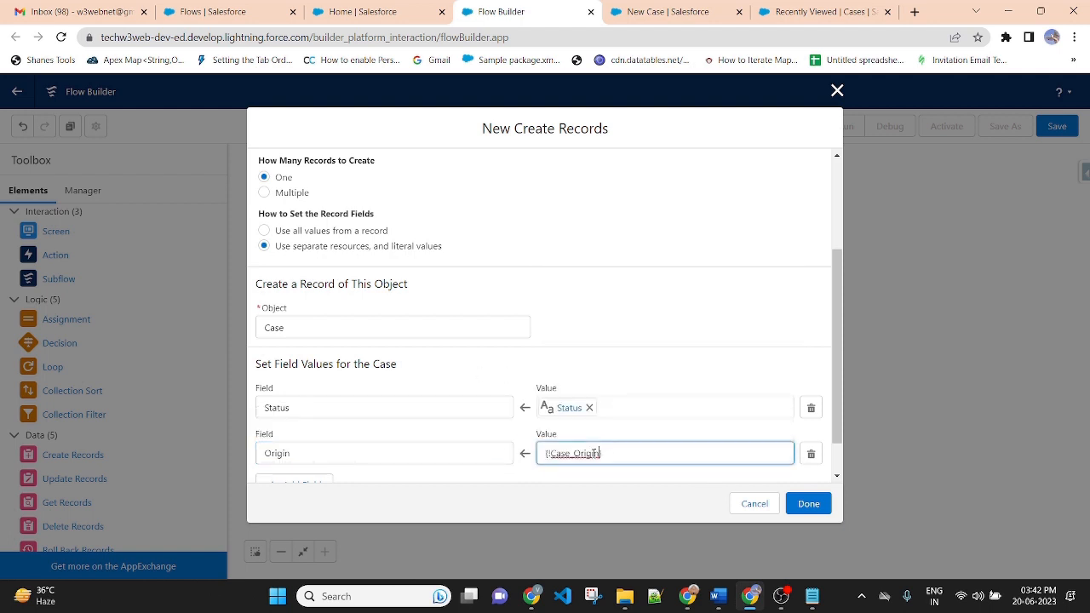
# - Add a third field row for the Case and map the AccountId field to the recordId variable
pyautogui.scroll(-1, 372, 450)
pyautogui.click(304, 445)
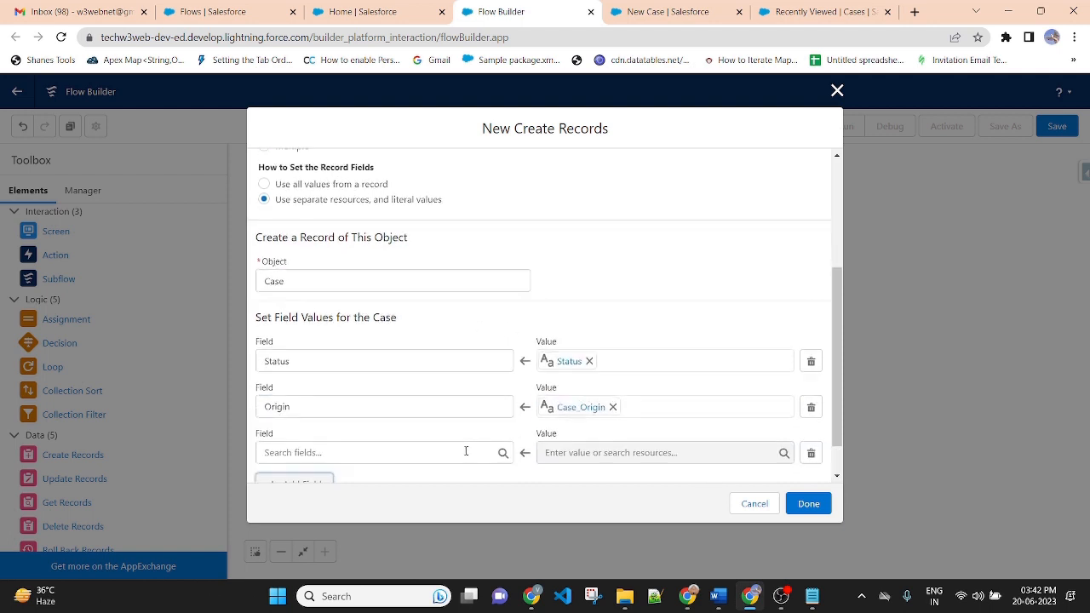
pyautogui.scroll(-1, 383, 443)
pyautogui.click(332, 408)
pyautogui.write('Acc')
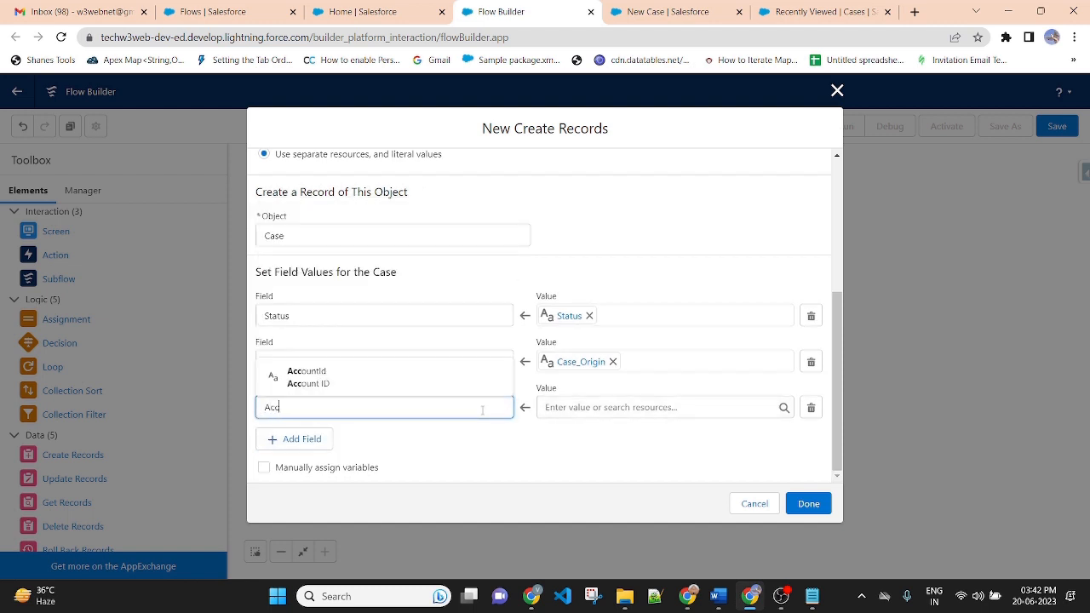
pyautogui.click(354, 383)
pyautogui.click(491, 455)
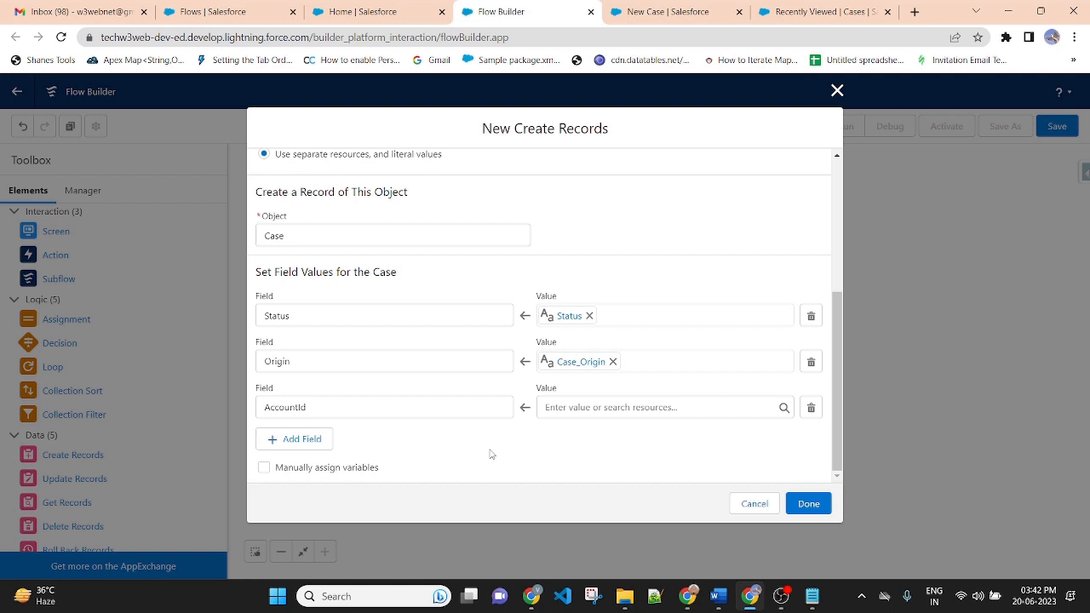
pyautogui.click(614, 408)
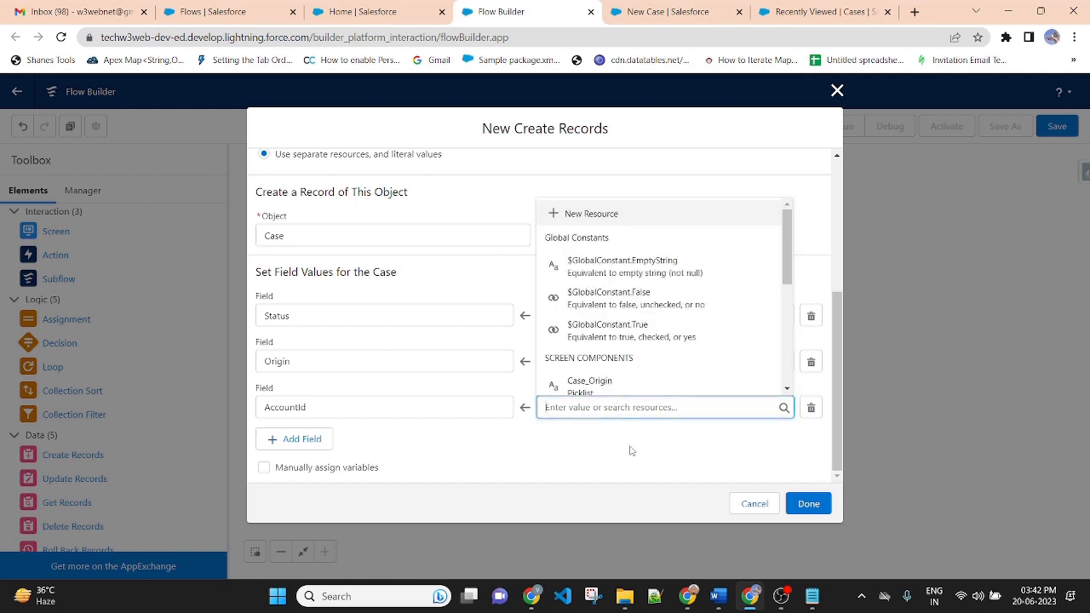
pyautogui.write('rec')
pyautogui.click(607, 379)
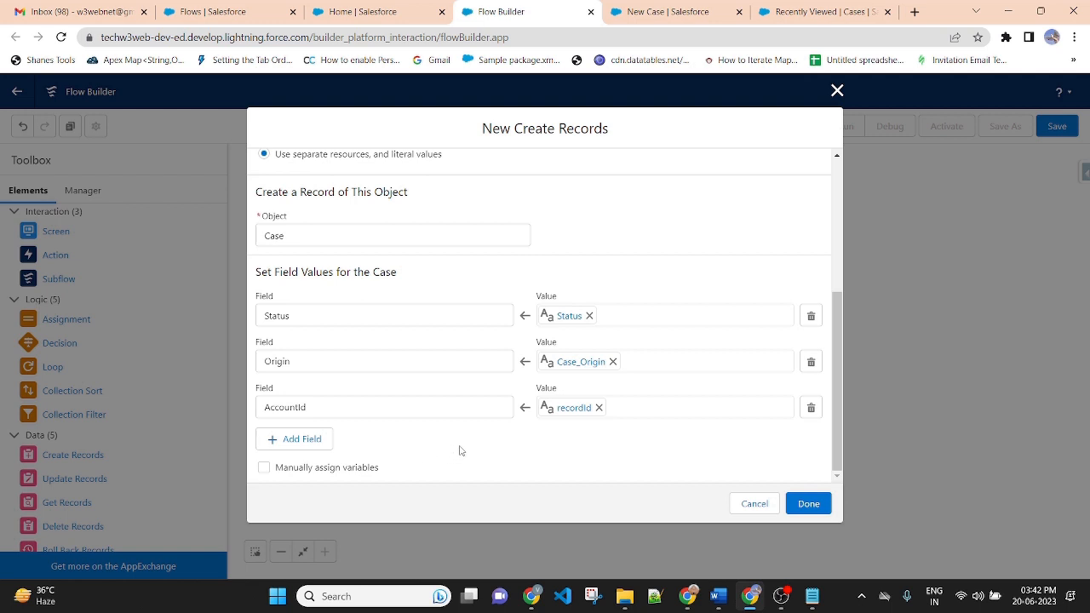
# - Enable manual variable assignment and start a new resource of type Variable for storing the case ID
pyautogui.click(313, 471)
pyautogui.scroll(-2, 462, 445)
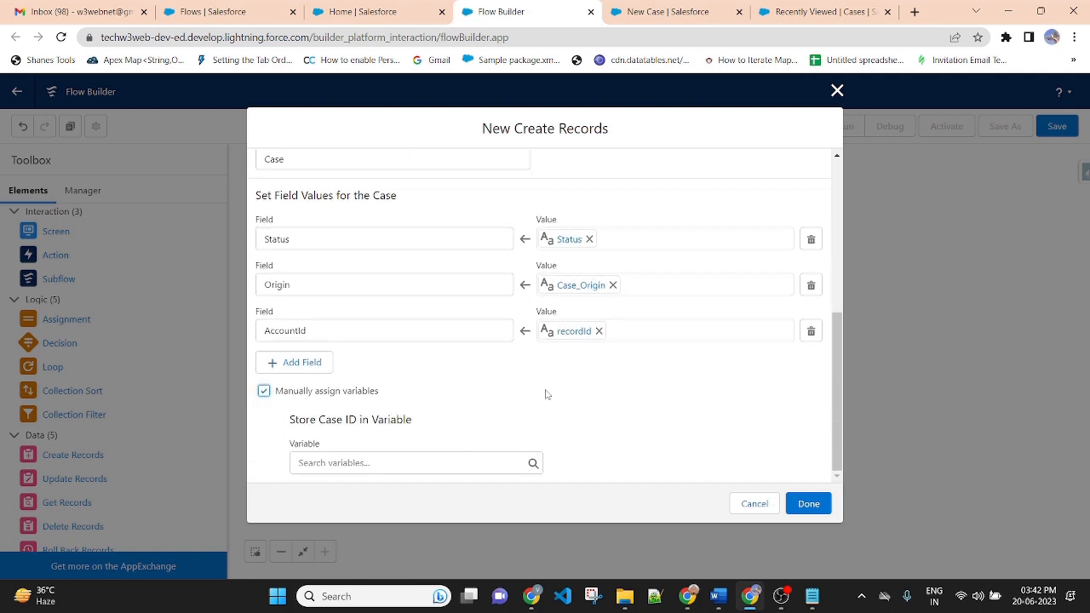
pyautogui.click(389, 462)
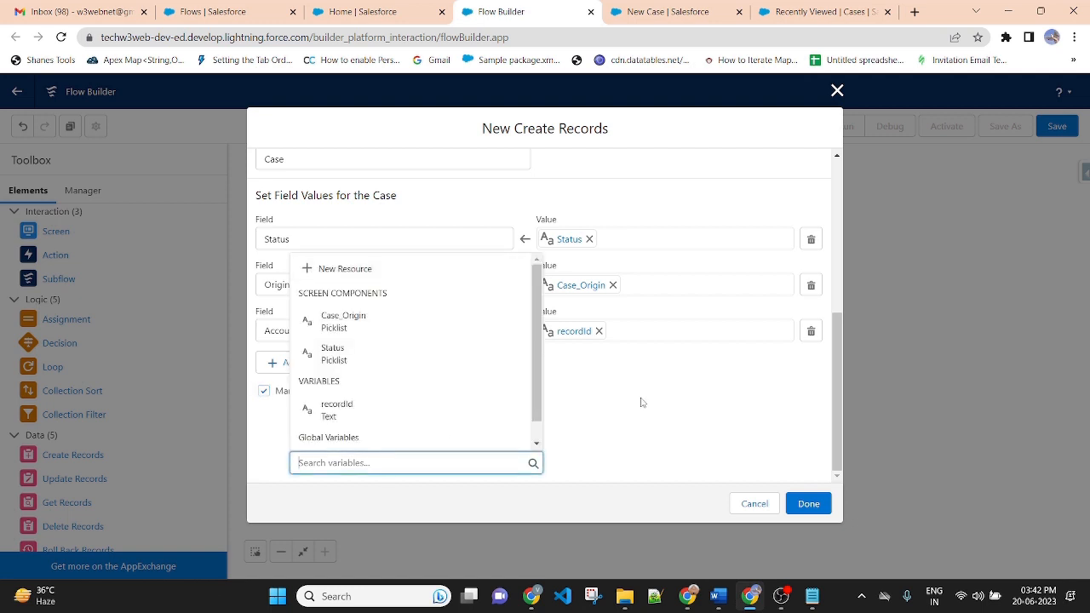
pyautogui.click(697, 394)
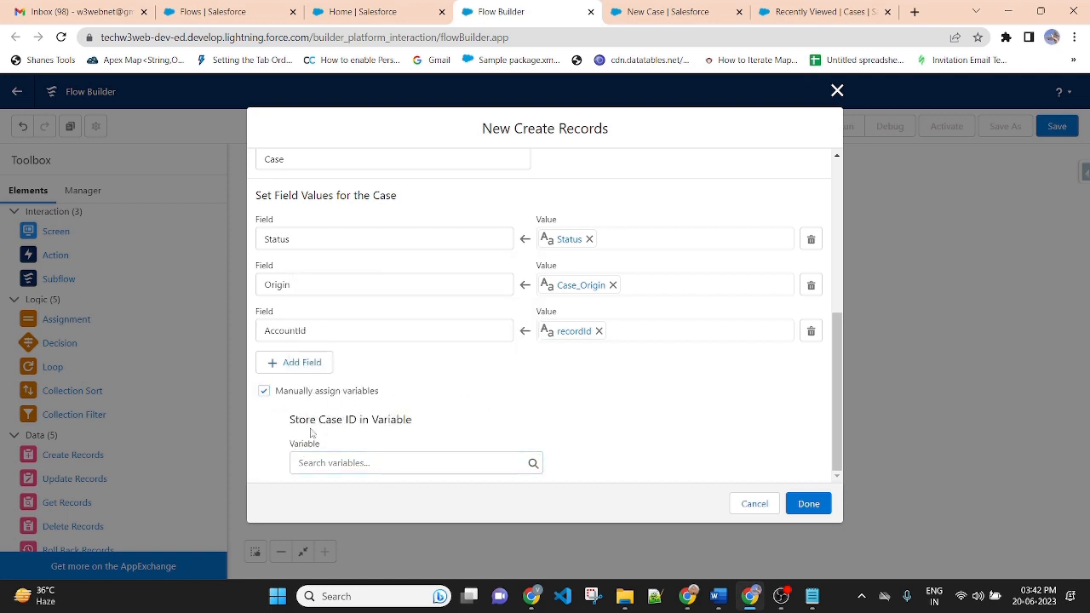
pyautogui.click(372, 462)
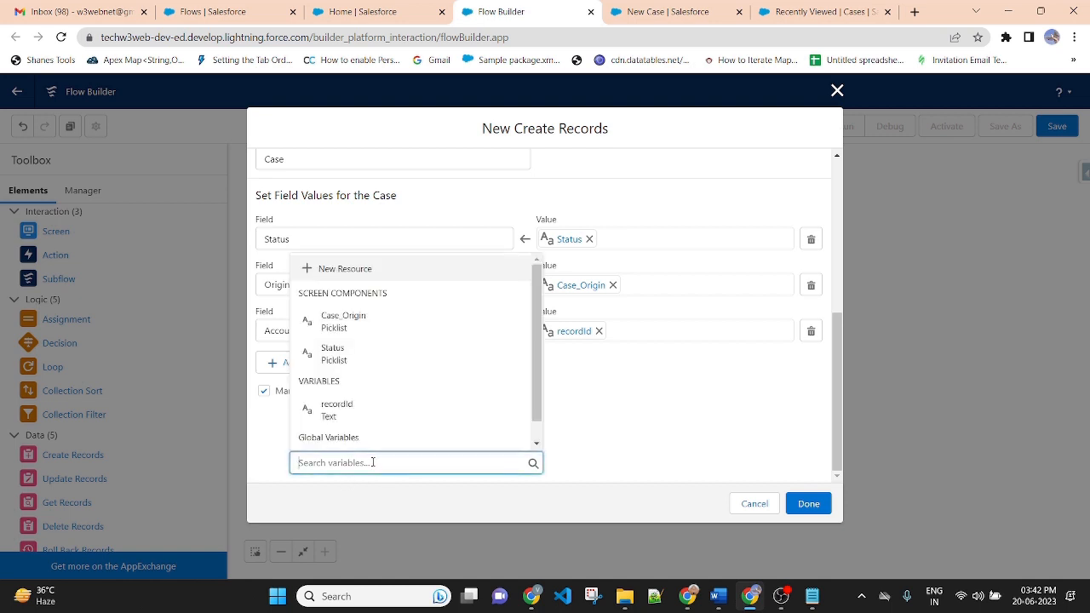
pyautogui.click(357, 267)
pyautogui.click(353, 268)
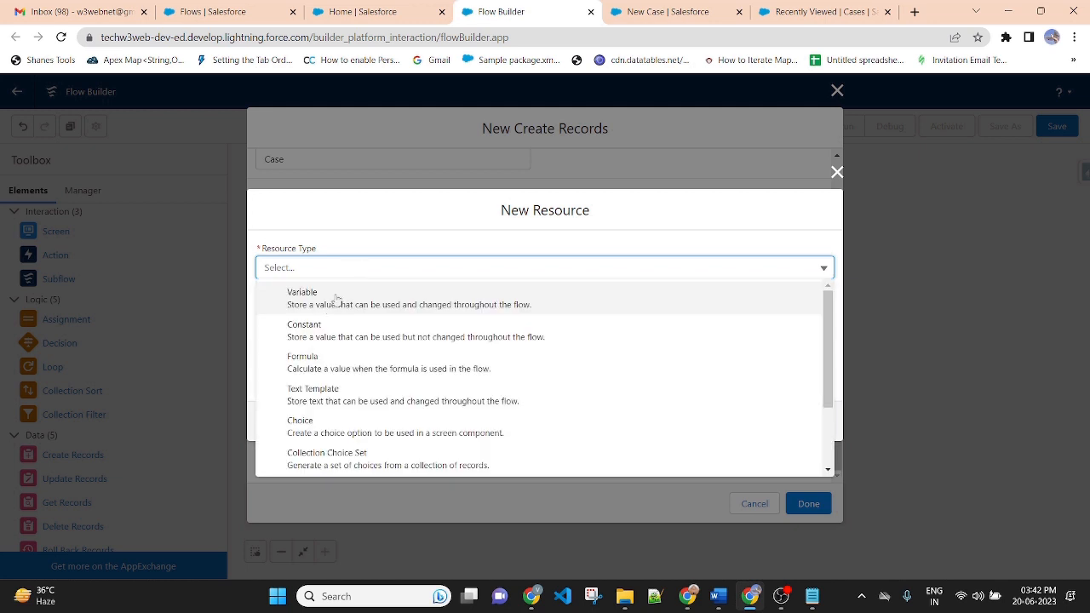
pyautogui.click(340, 302)
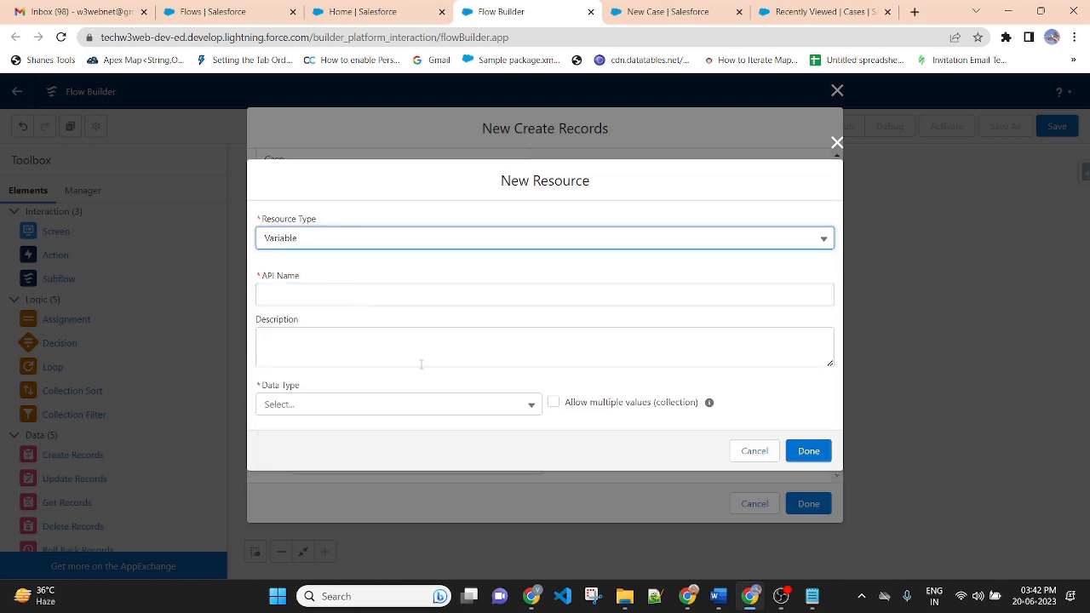
# - Give the new variable the API name caseRecordId and the Text data type, and store the case ID in it
pyautogui.click(335, 290)
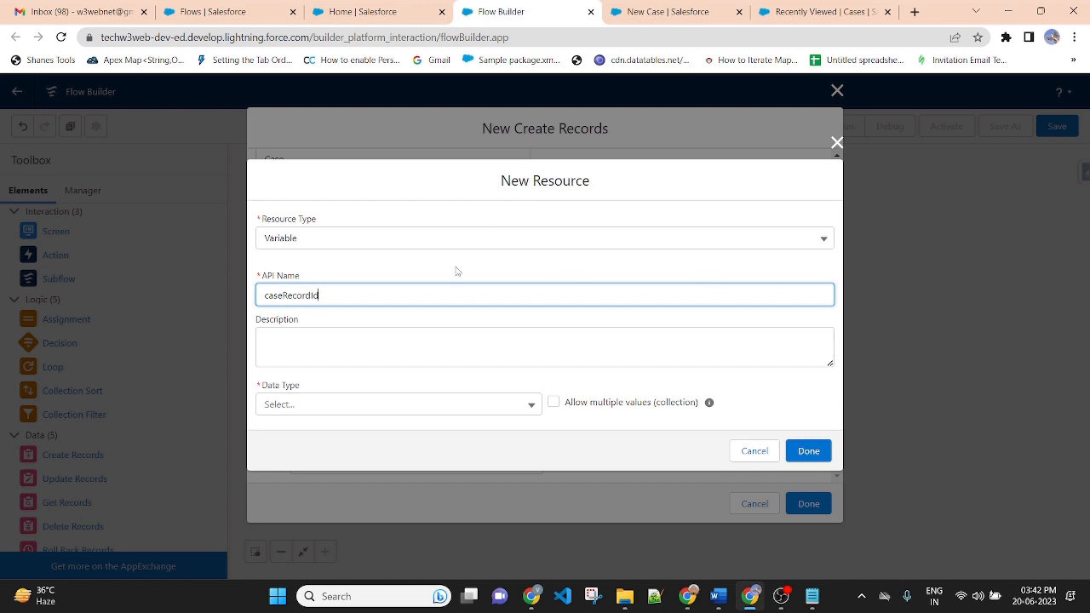
pyautogui.click(326, 404)
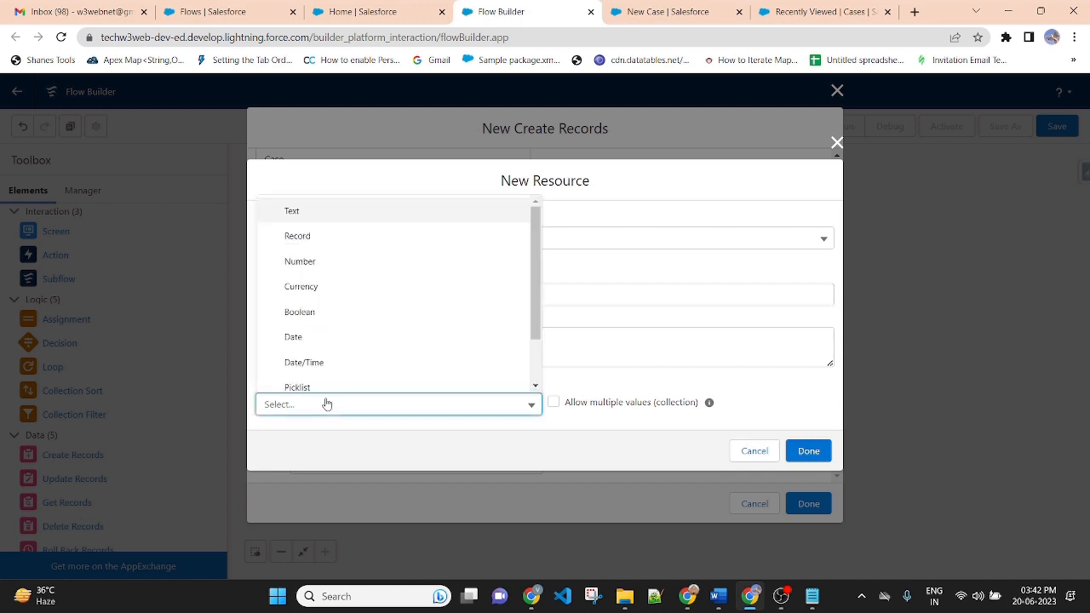
pyautogui.click(300, 214)
pyautogui.click(809, 496)
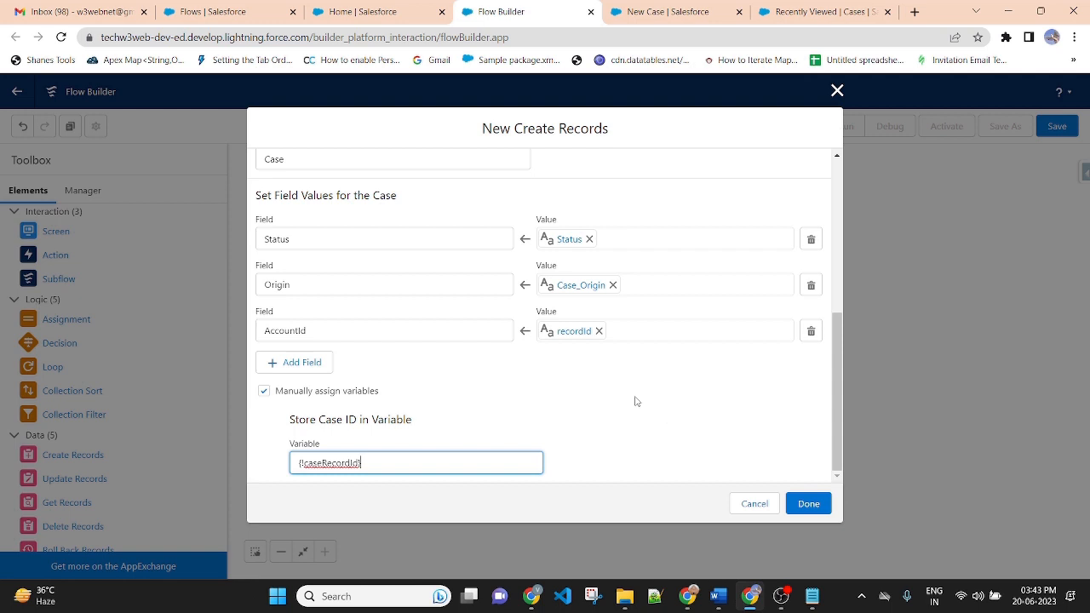
pyautogui.click(634, 400)
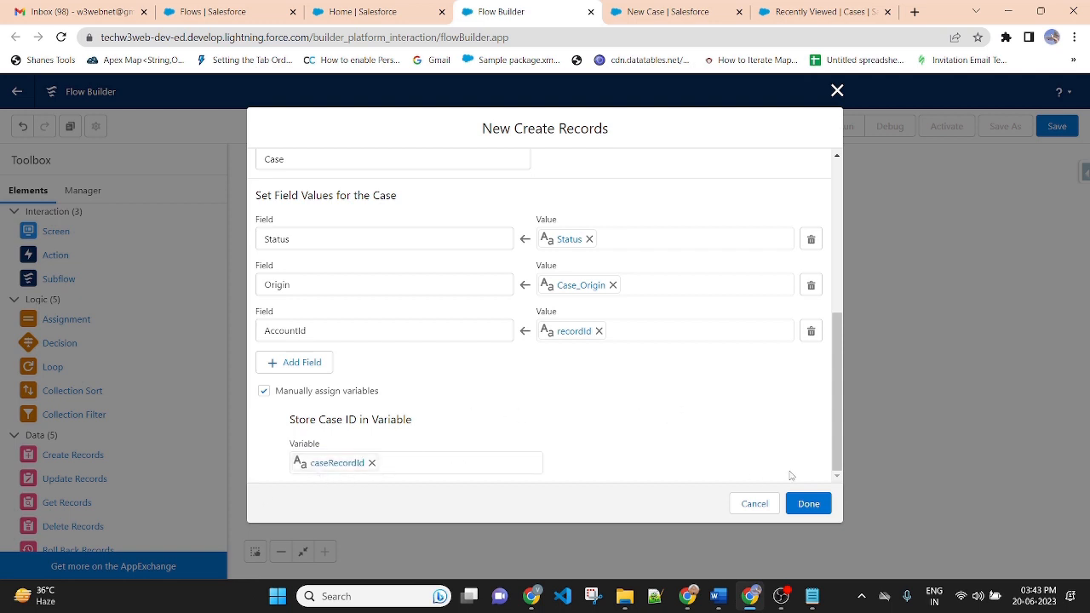
# - Finish the createCaseRecord element, move it nearer to the caseDetails screen and connect the screen to it
pyautogui.click(807, 504)
pyautogui.moveTo(843, 385); pyautogui.dragTo(796, 366)
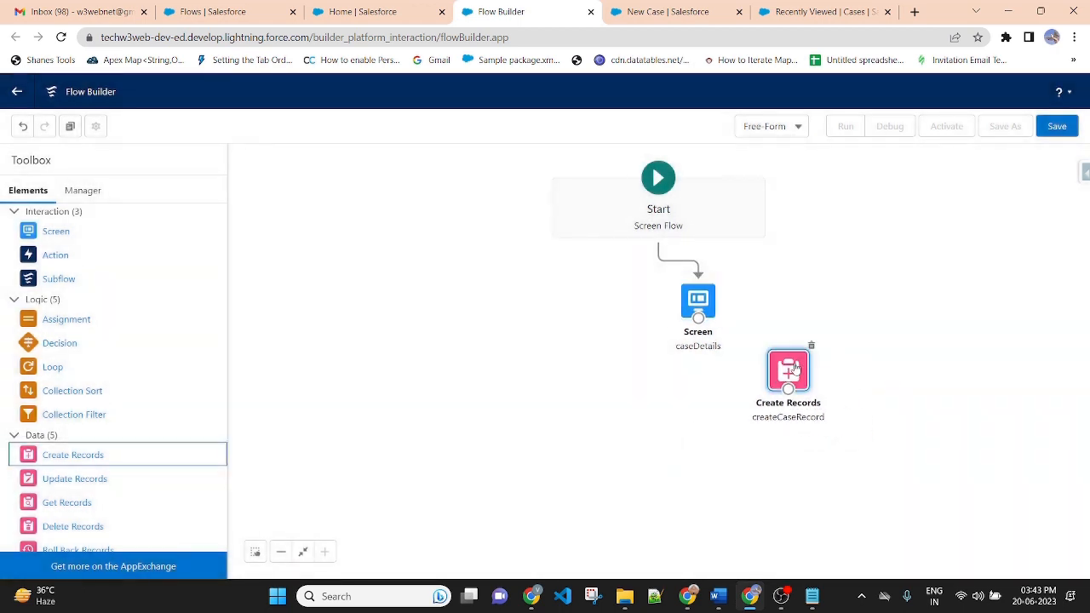
pyautogui.moveTo(698, 318)
pyautogui.mouseDown()
pyautogui.moveTo(766, 375)
pyautogui.moveTo(788, 371)
pyautogui.mouseUp()
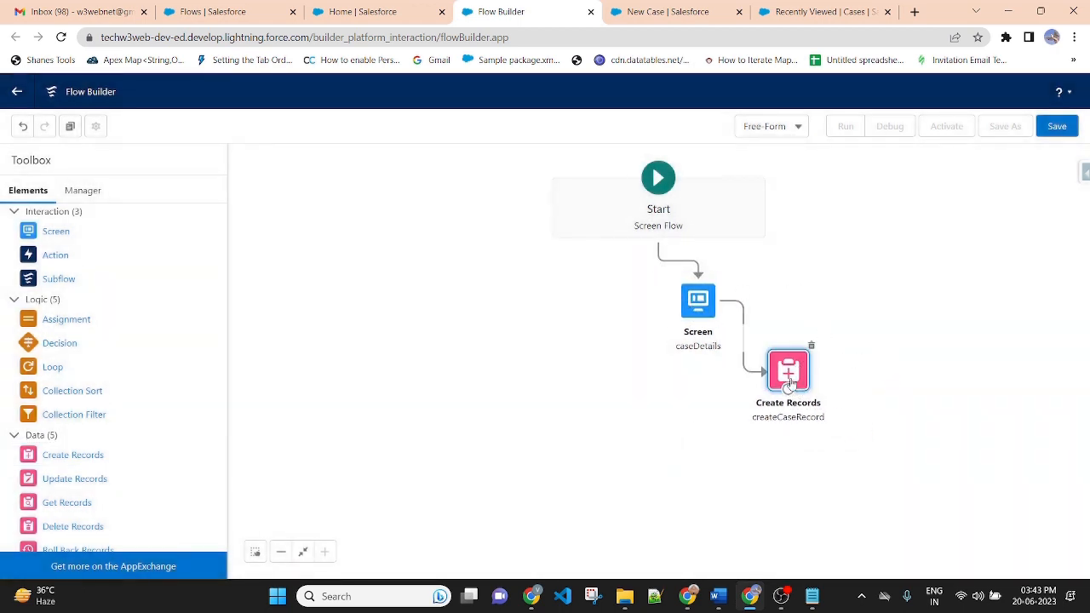
pyautogui.moveTo(781, 369); pyautogui.dragTo(772, 368)
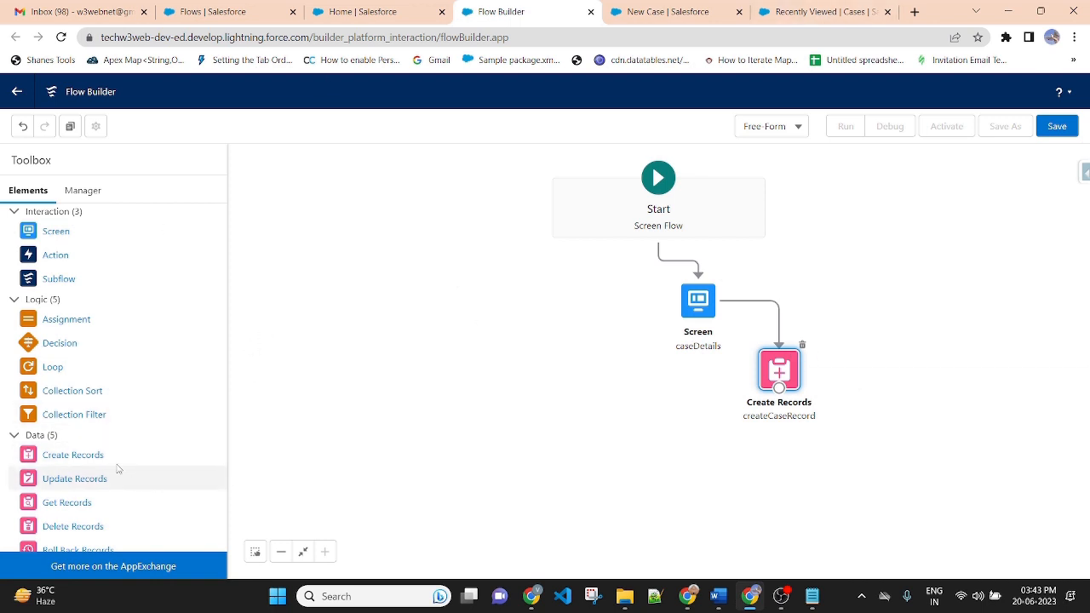
# - Add a Get Records element to the canvas, enter its label and choose Account as the object to retrieve
pyautogui.moveTo(72, 508); pyautogui.dragTo(919, 436)
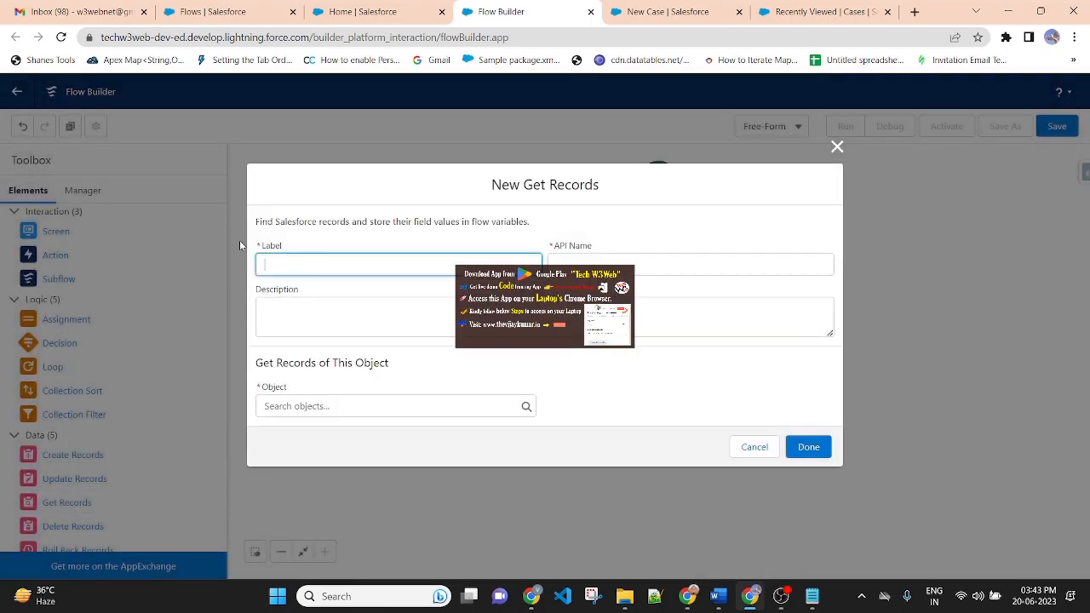
pyautogui.write('get')
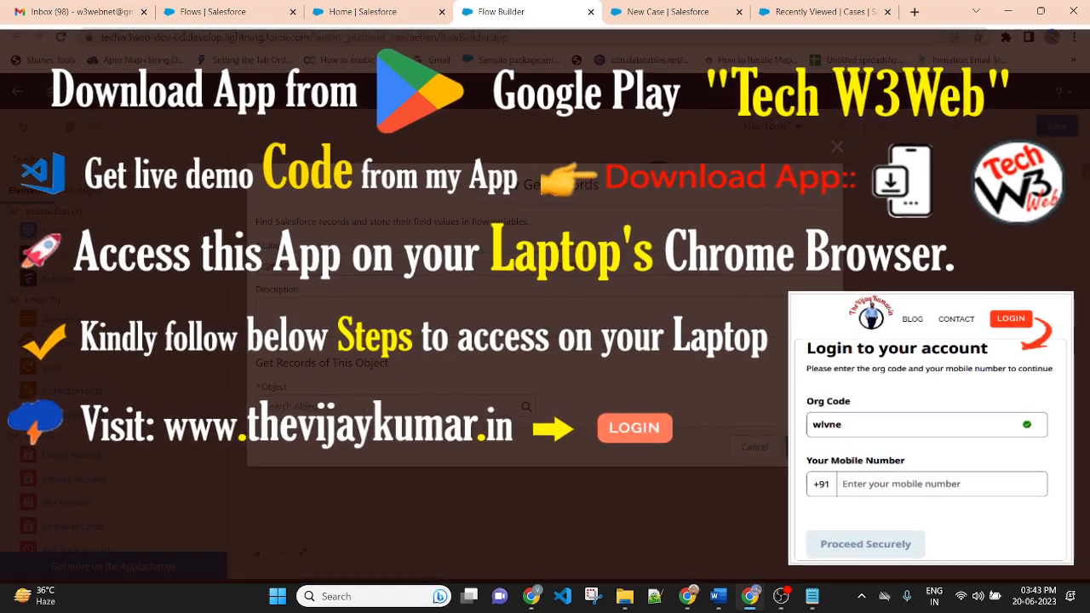
pyautogui.click(400, 406)
pyautogui.write('acc')
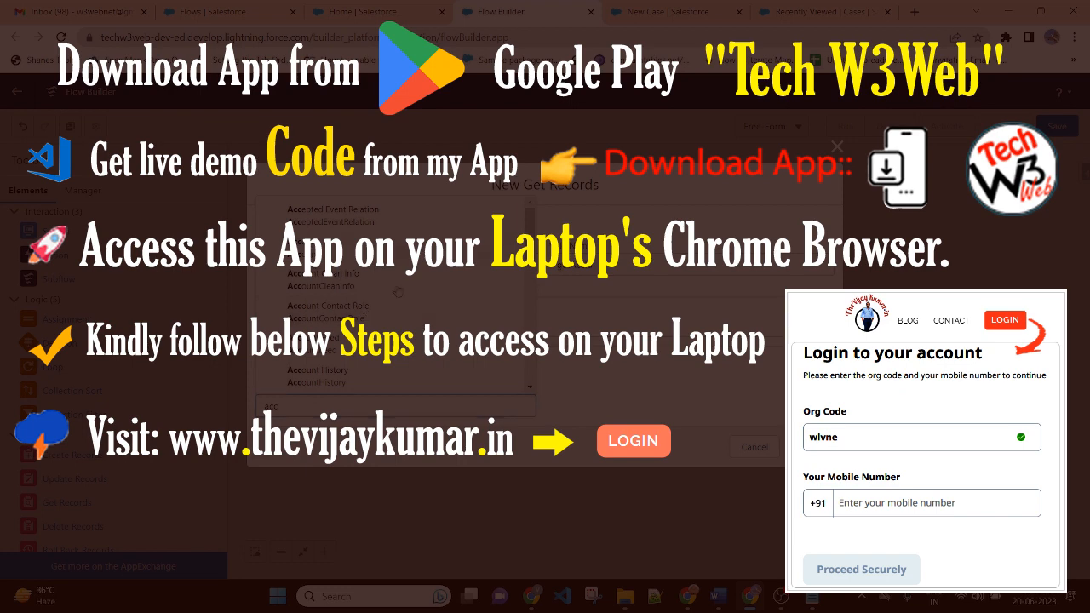
pyautogui.click(358, 248)
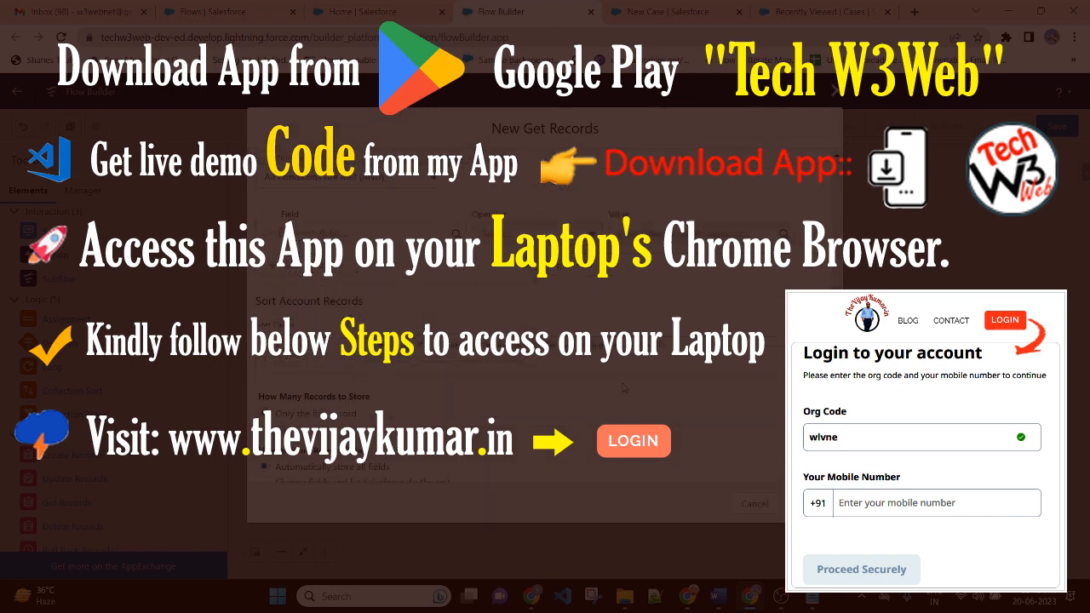